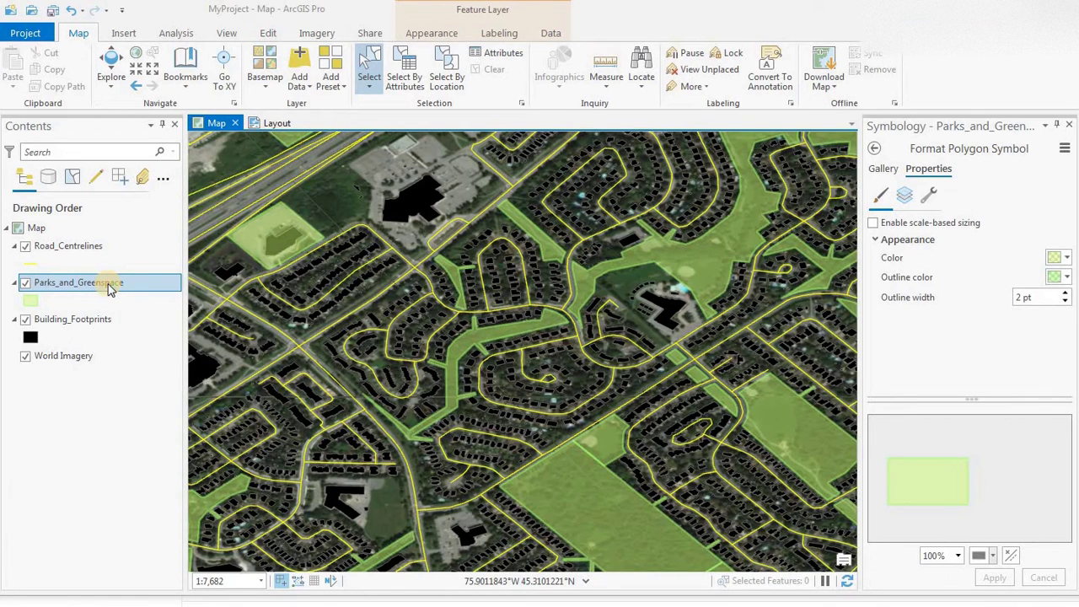
Make Parks_and_Greenspace the only selectable layer
right_click(109, 287)
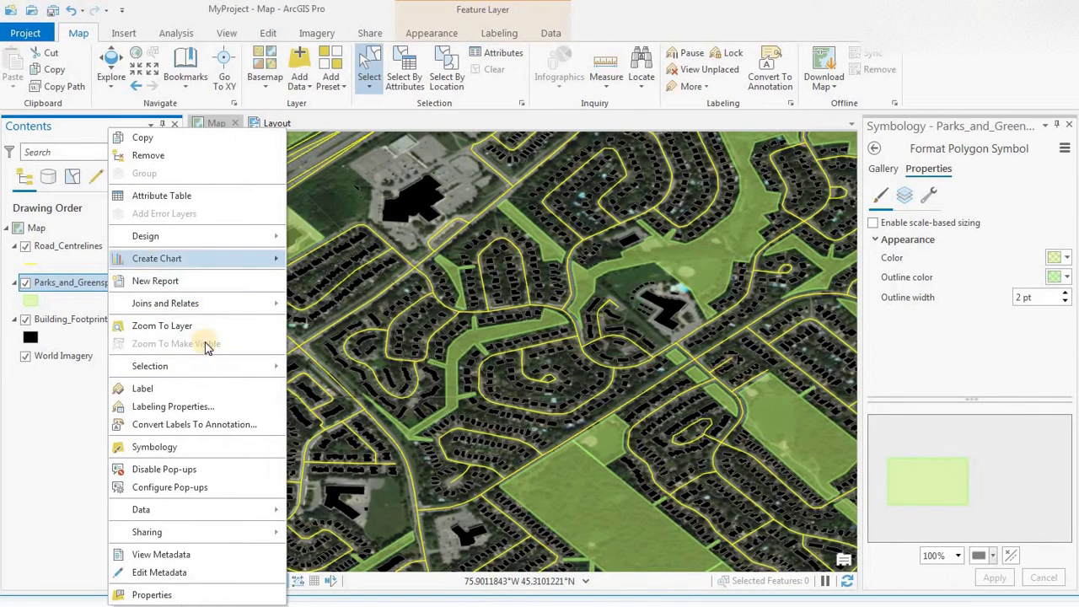
mouse_move(238, 367)
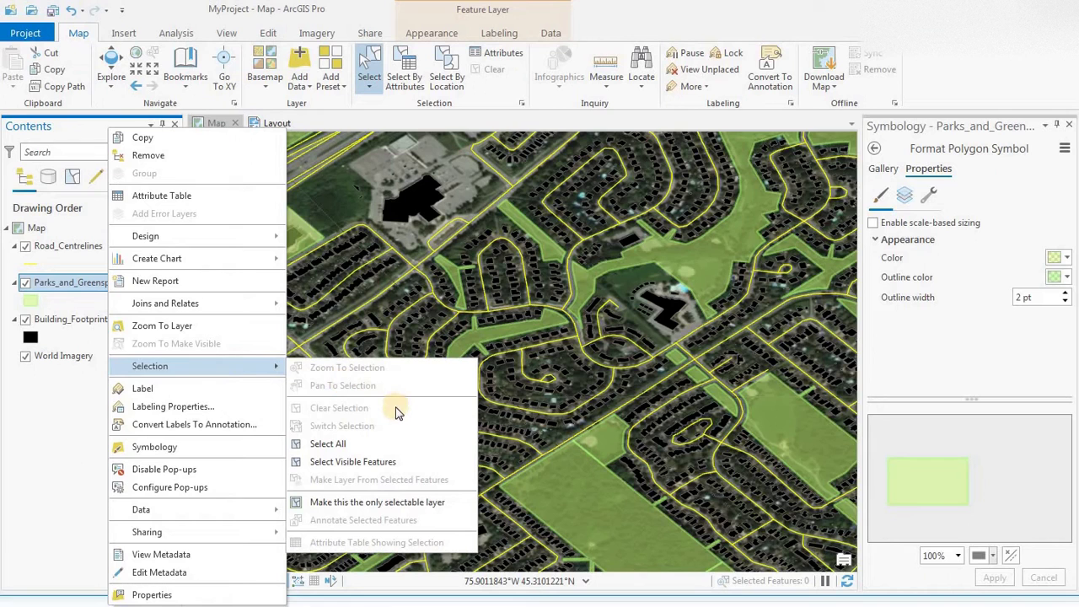
left_click(392, 502)
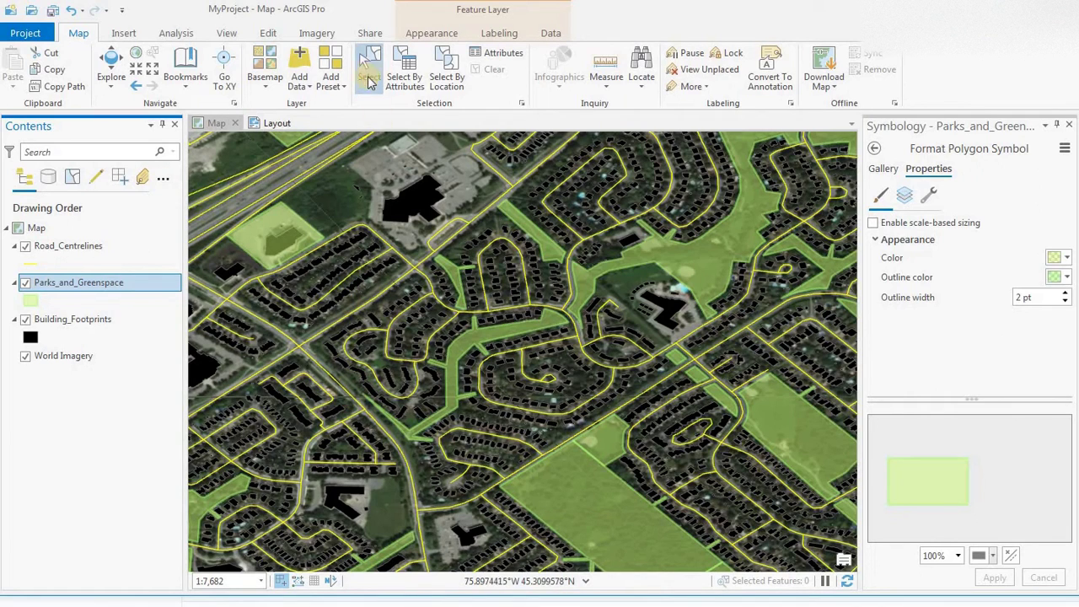
Select various park polygons by box and by clicking, then clear the selection
left_click(372, 74)
left_click_drag(397, 260, 543, 438)
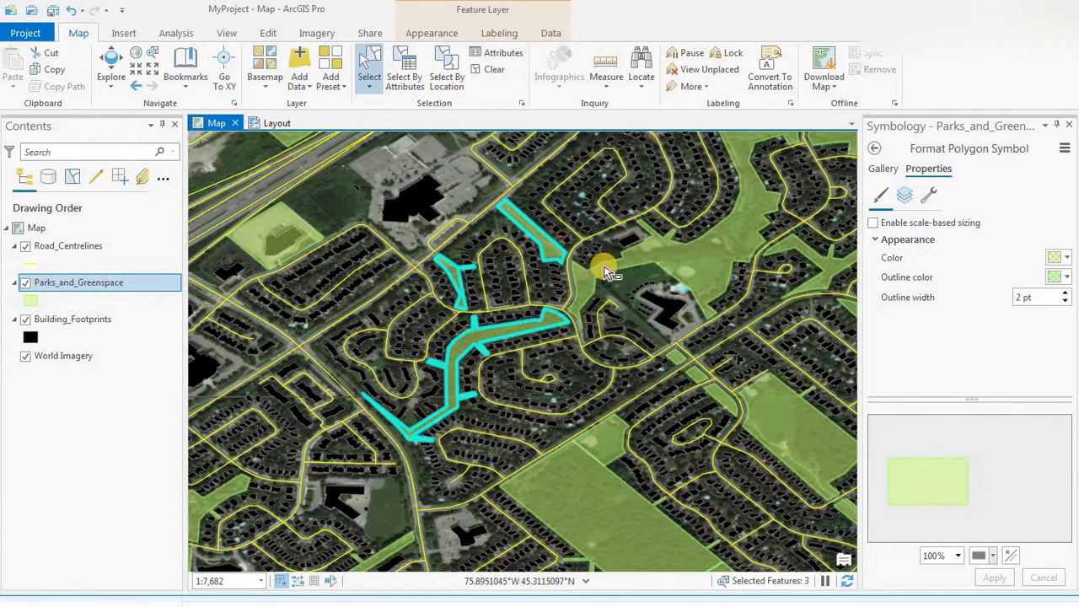
left_click(678, 270)
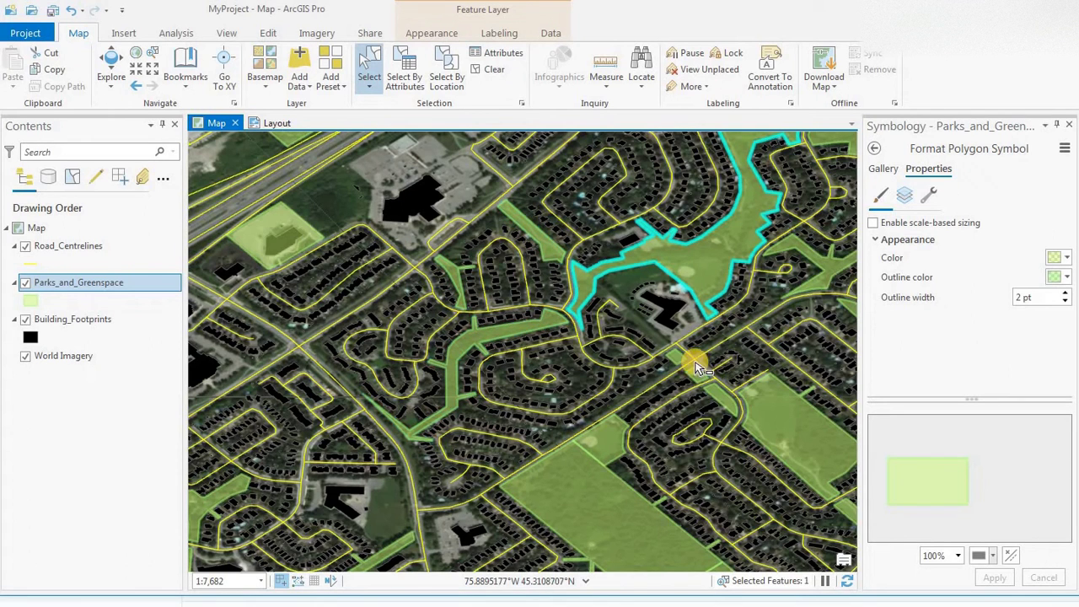
left_click(761, 414)
left_click(596, 505)
left_click_drag(508, 368, 697, 518)
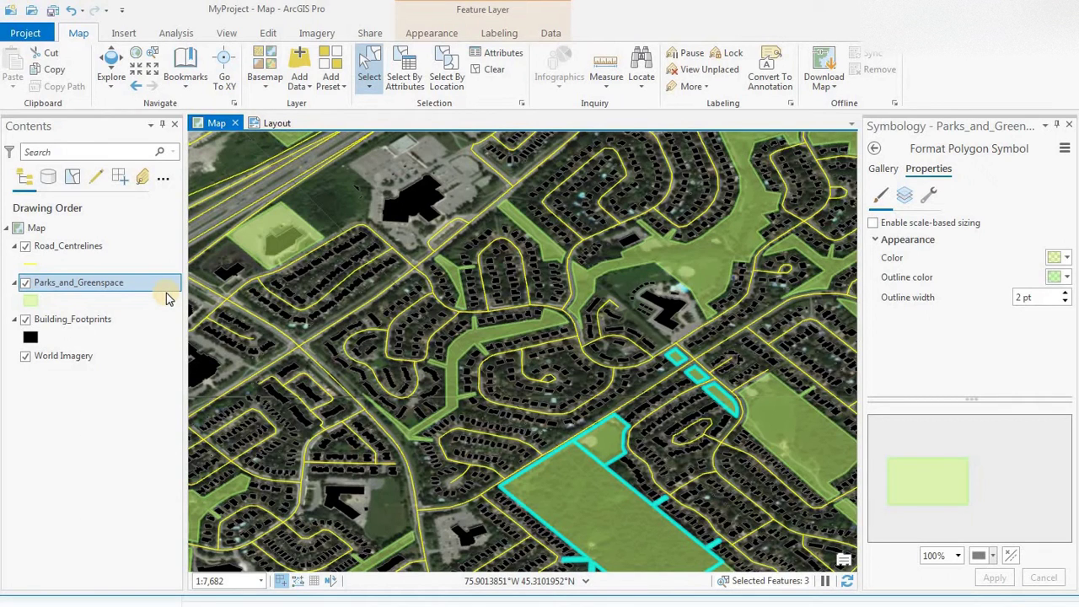
left_click(489, 73)
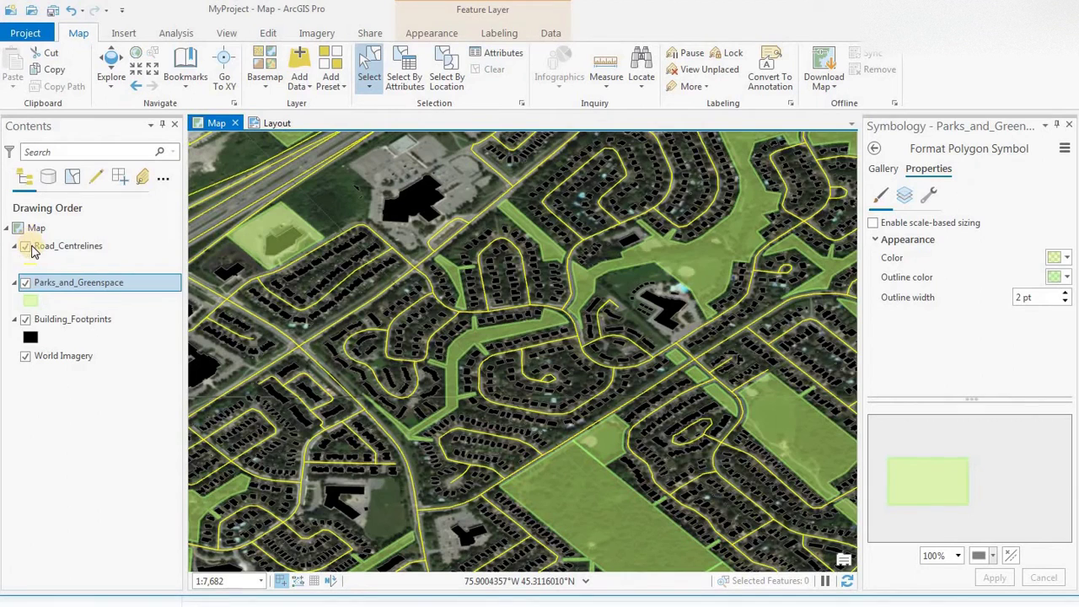
Make Building_Footprints the only selectable layer
left_click(52, 322)
right_click(52, 321)
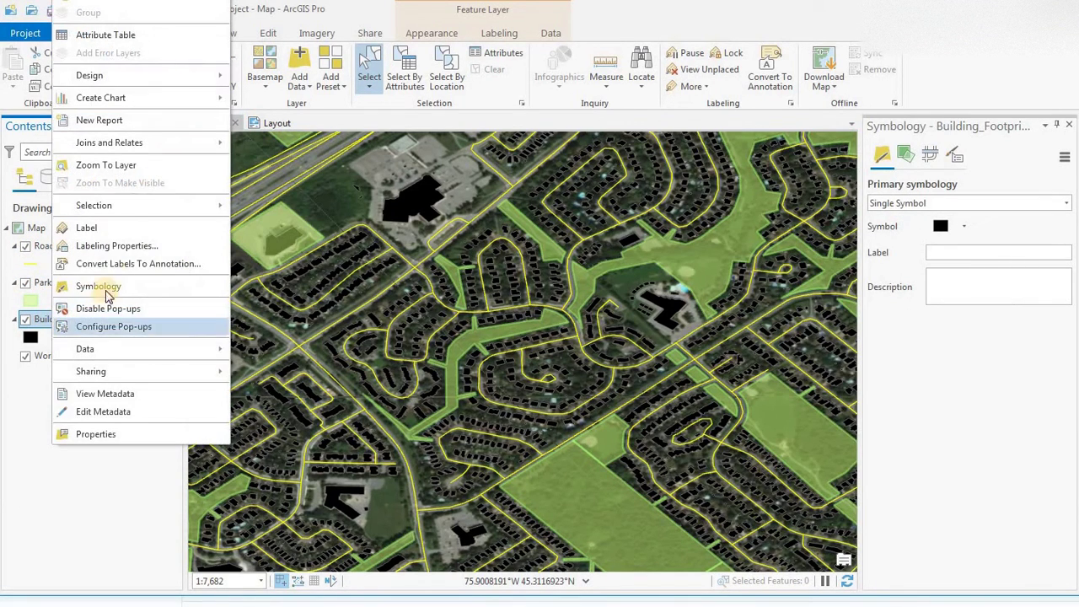
mouse_move(215, 204)
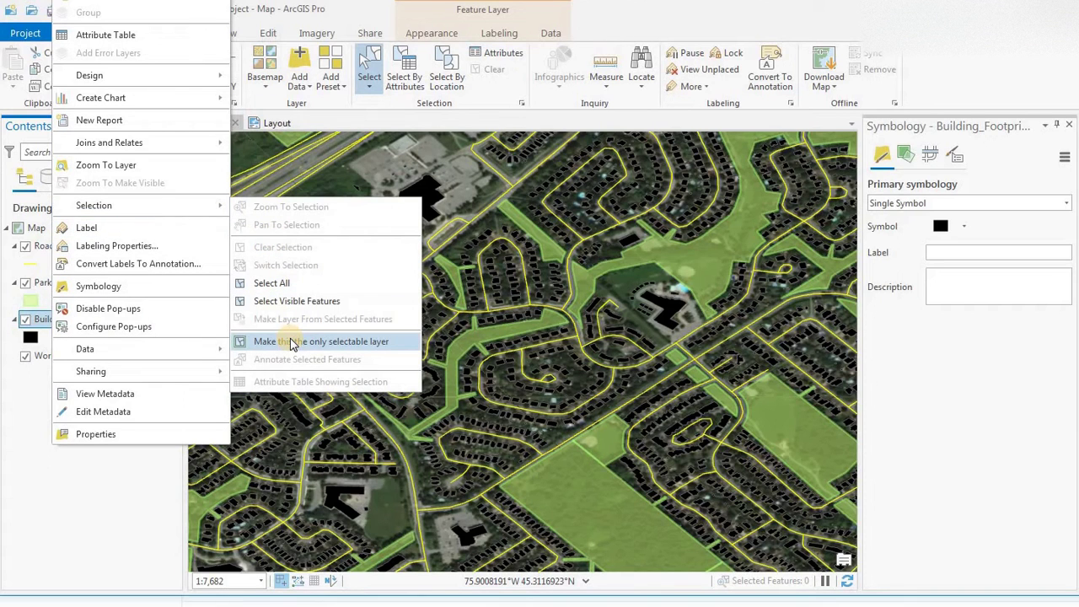
left_click(316, 341)
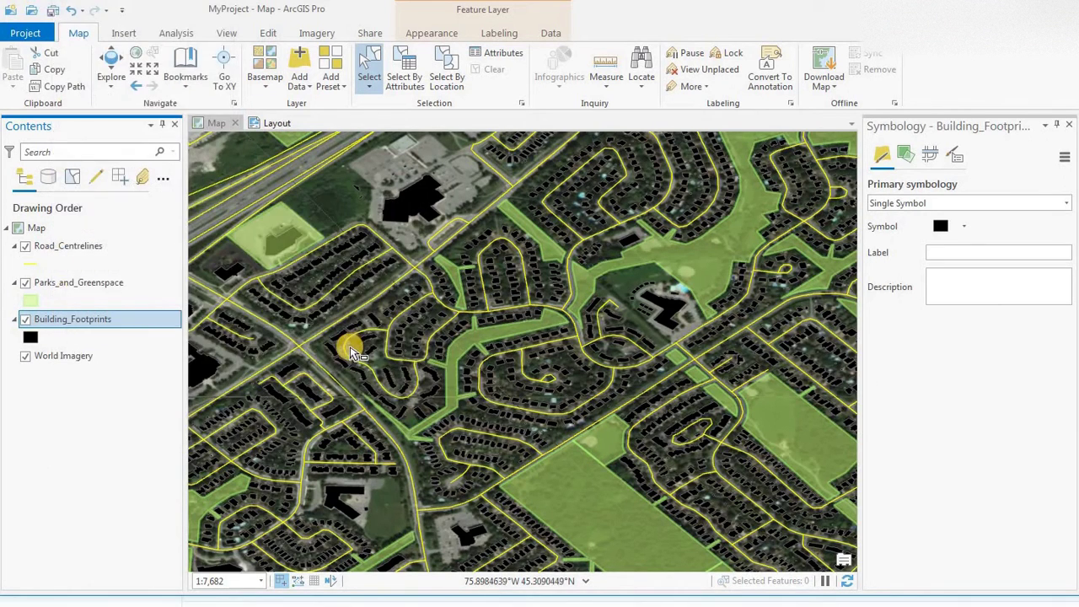
Box-select the central neighbourhood's buildings, then clear the selection
left_click_drag(312, 219, 471, 398)
left_click_drag(527, 453, 602, 493)
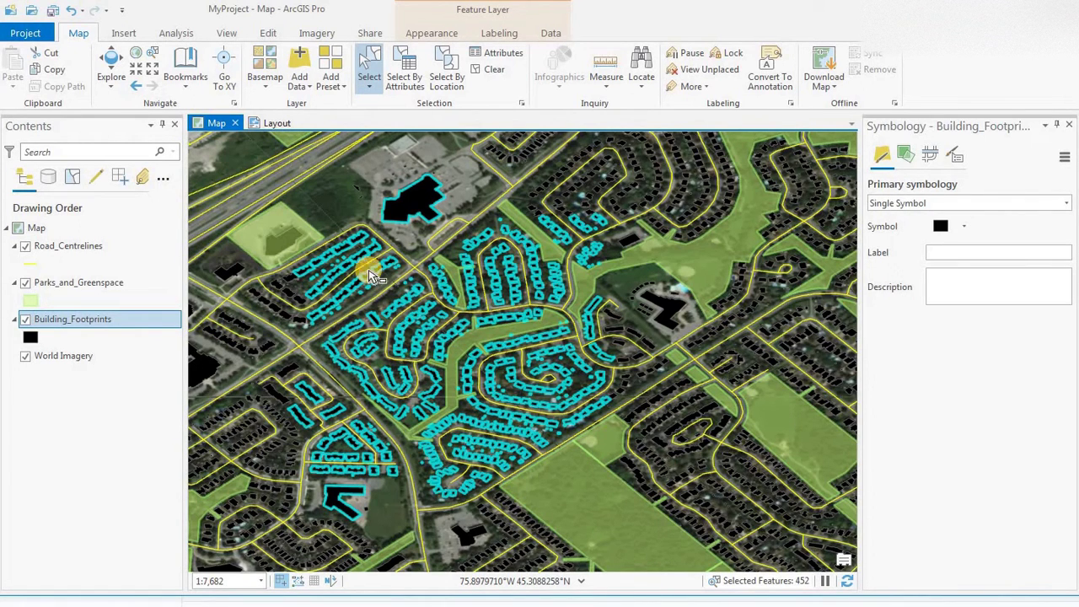
left_click(490, 71)
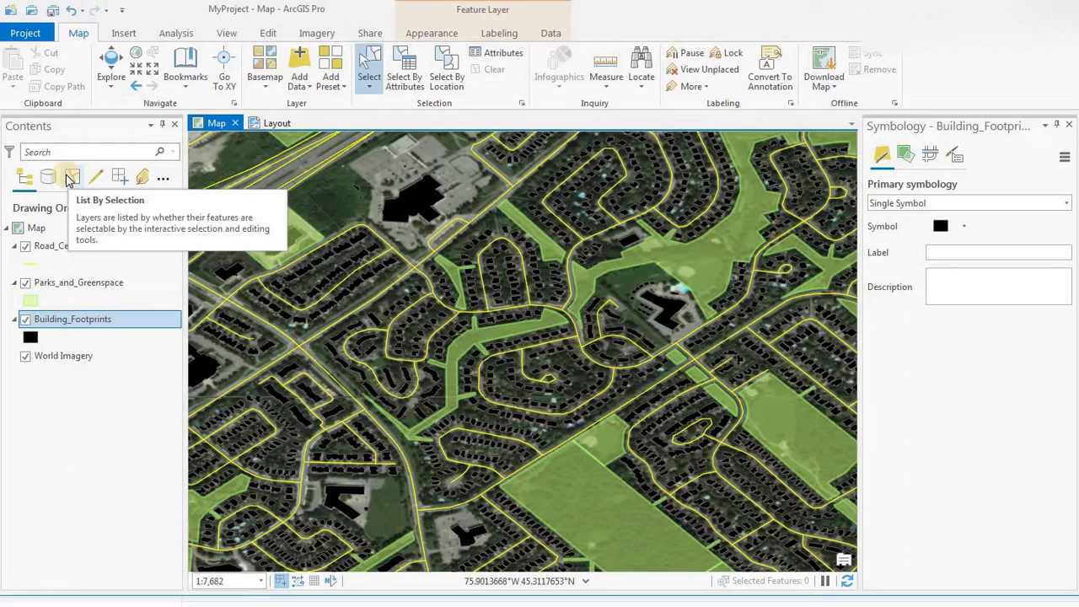
List layers by selection, make buildings and parks selectable, box-select 343 features, then clear
left_click(70, 178)
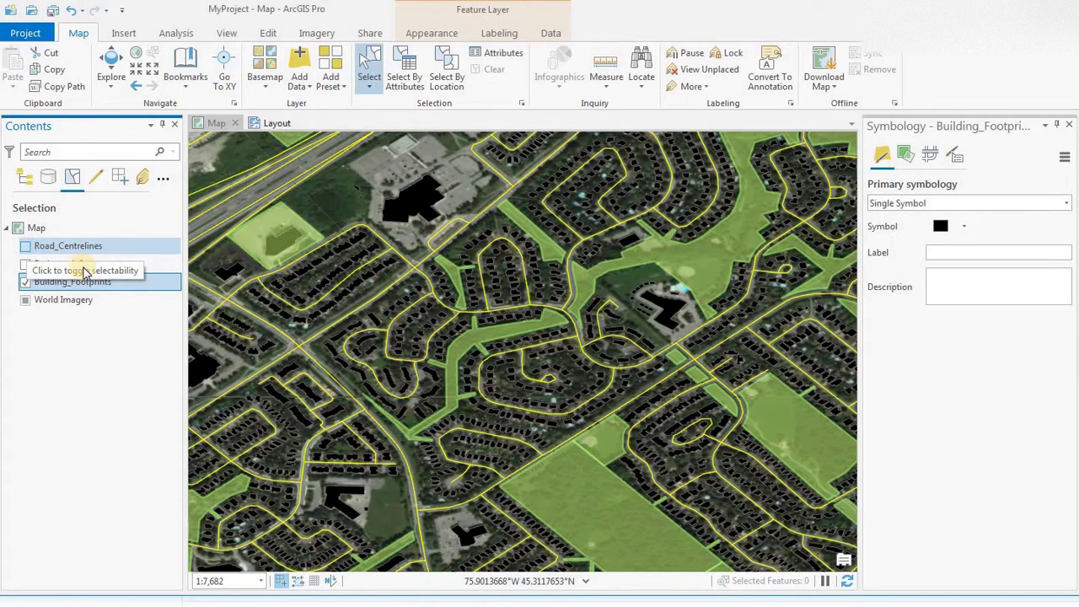
left_click(25, 281)
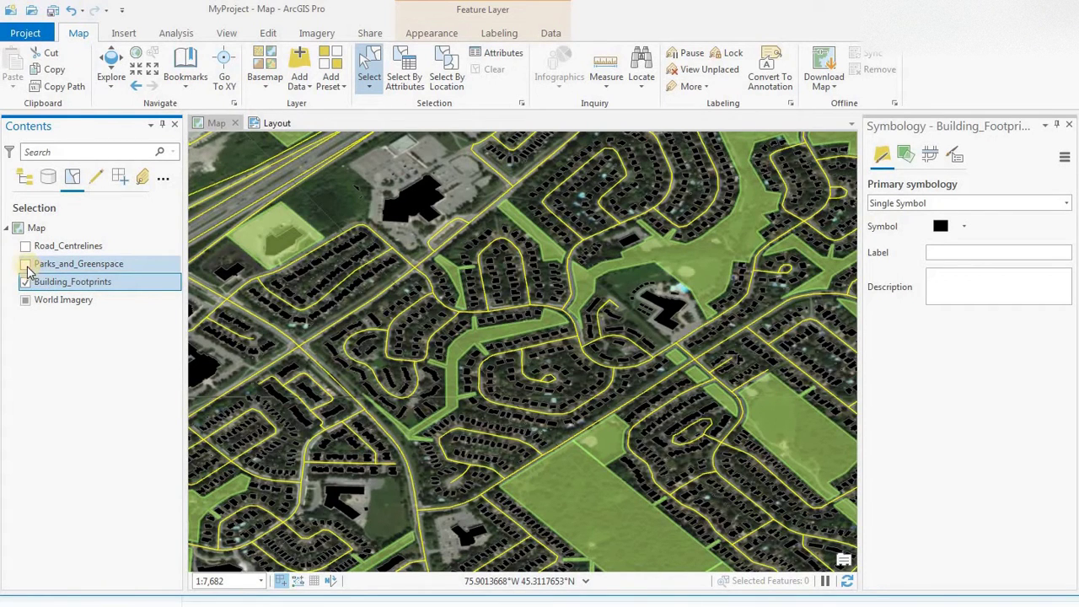
left_click(25, 265)
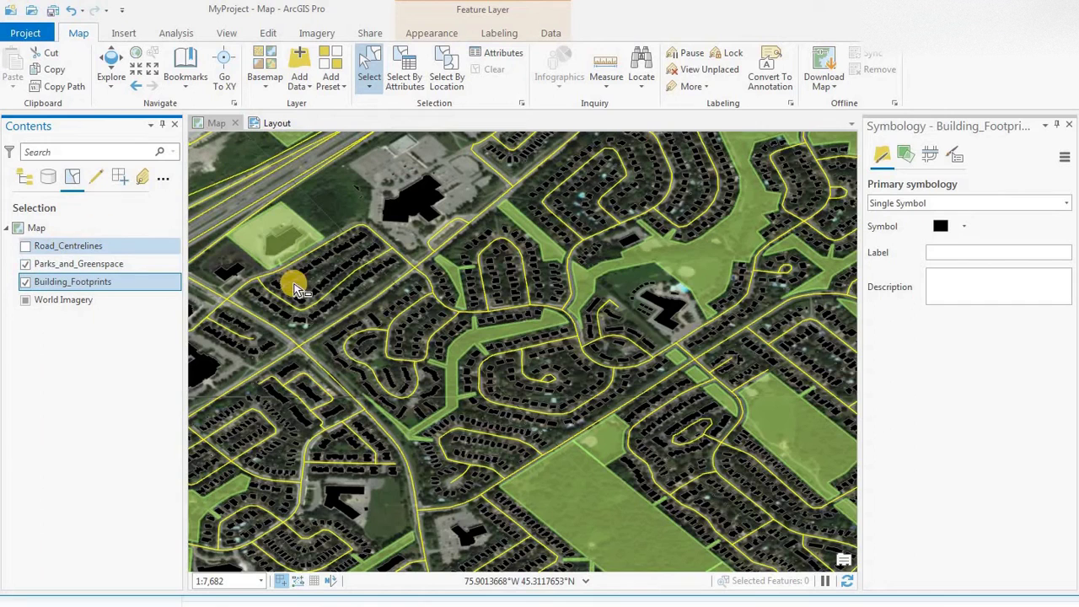
left_click_drag(381, 205, 506, 342)
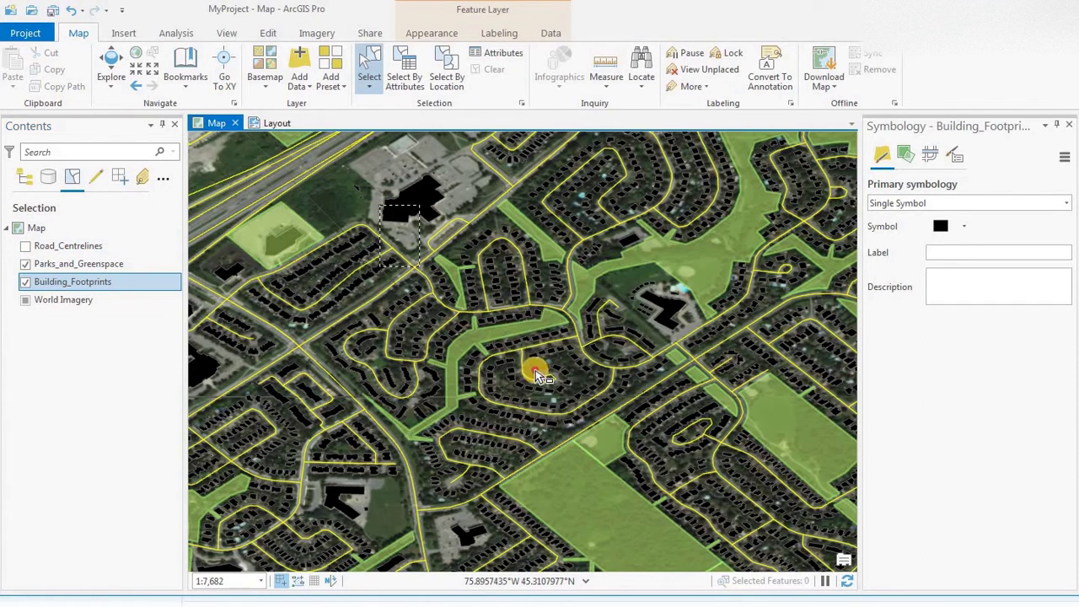
left_click_drag(639, 440, 628, 433)
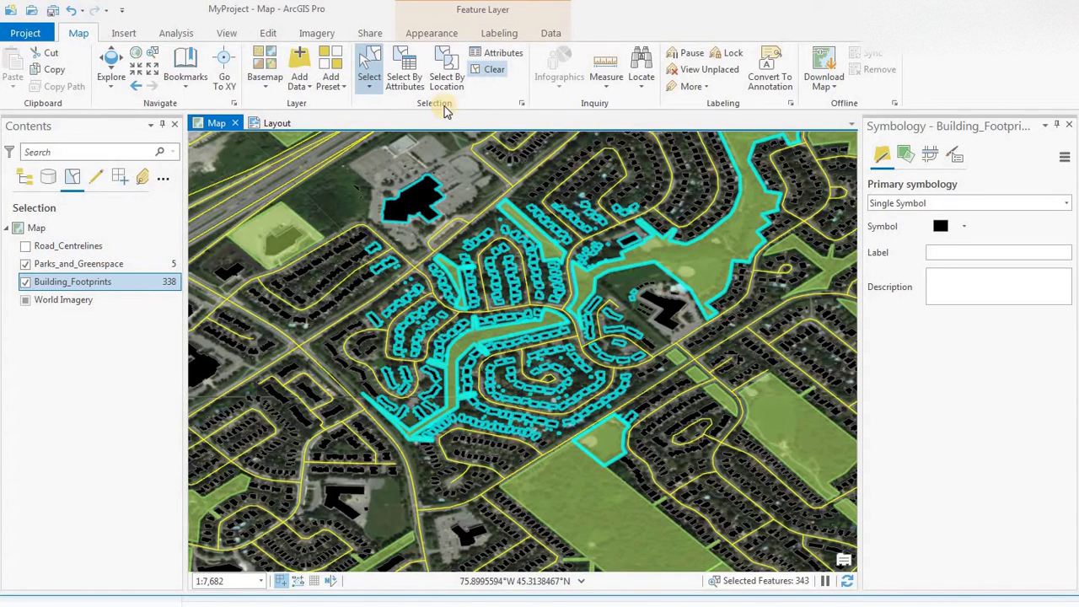
left_click(484, 74)
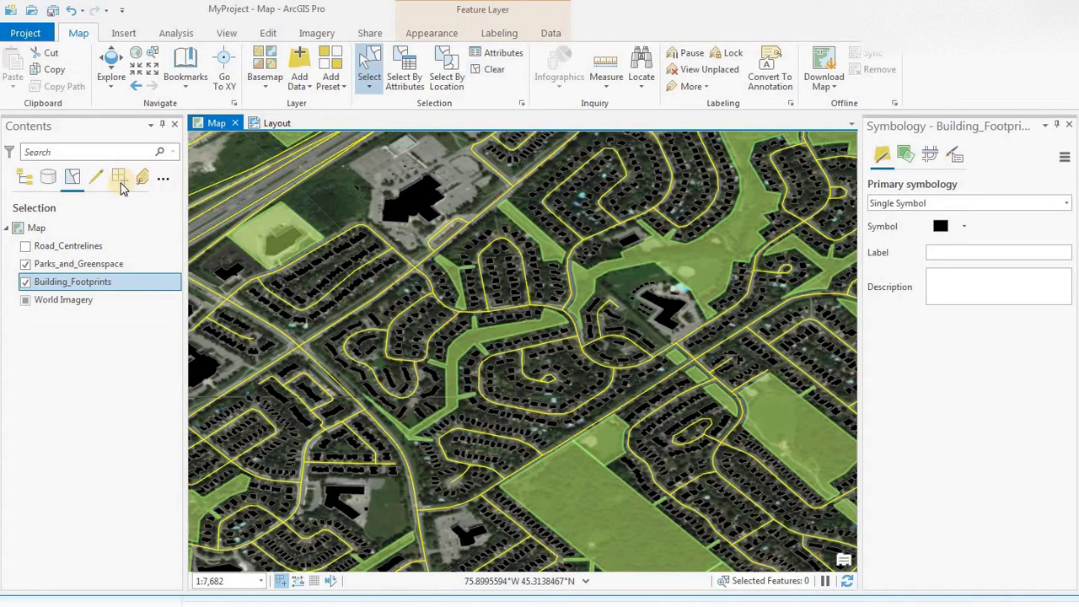
Make Road_Centrelines selectable too, box-select roads, parks and buildings centrally, then clear
left_click(26, 246)
left_click_drag(366, 246, 570, 466)
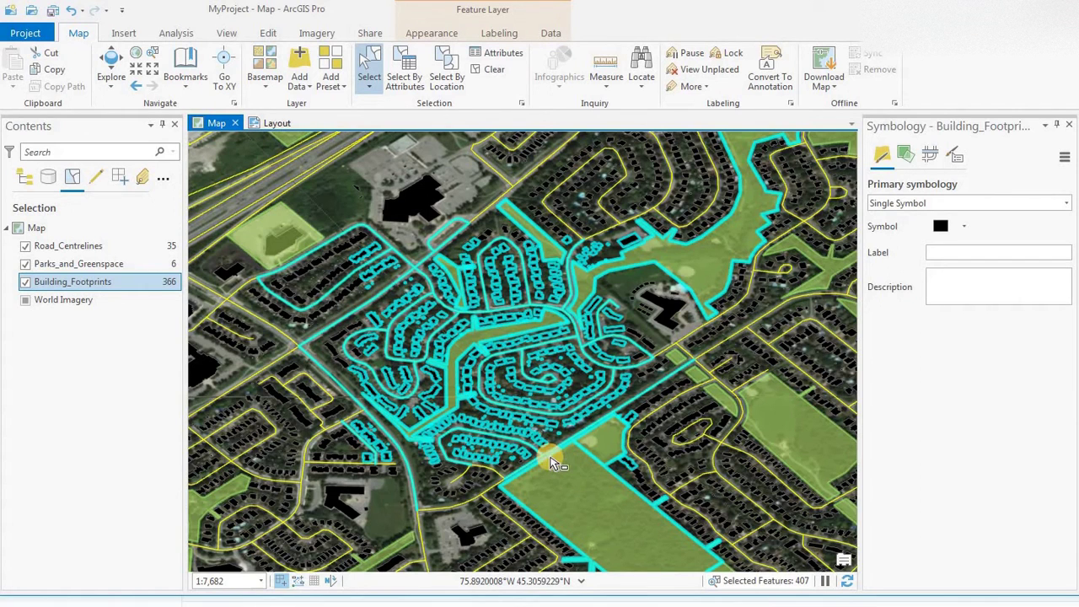
left_click(493, 70)
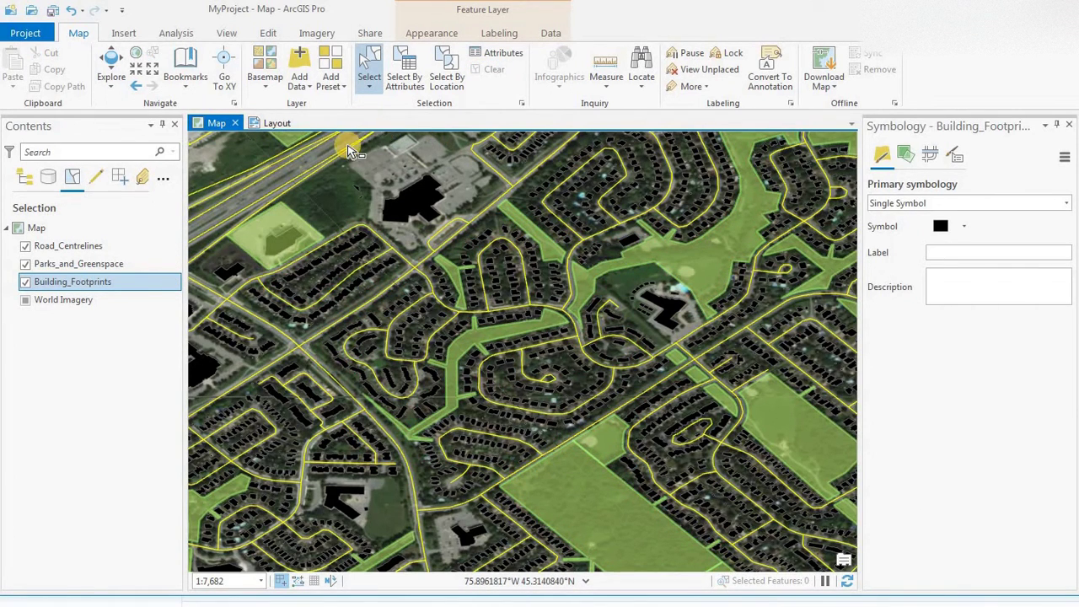
Leave only roads selectable, select six roads with a drawn line, then clear
left_click(26, 265)
left_click(26, 282)
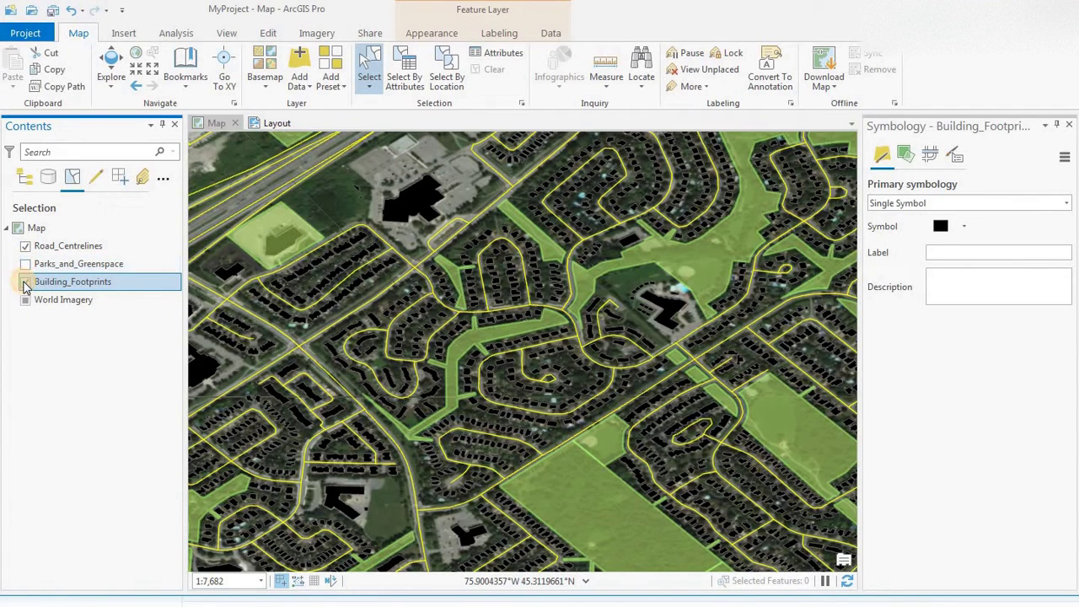
left_click(374, 82)
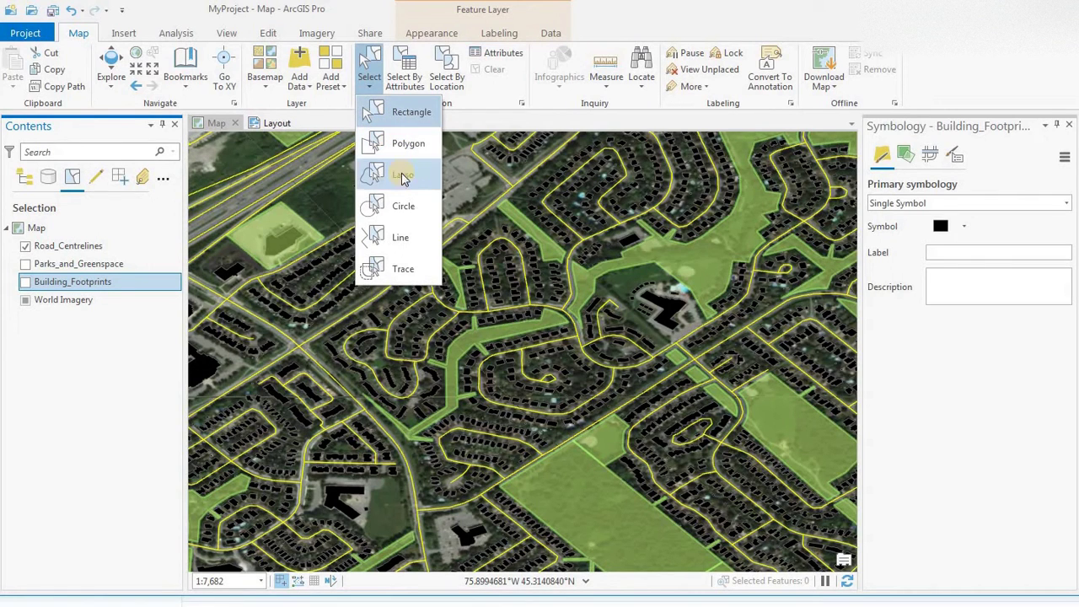
left_click(403, 239)
mouse_move(317, 235)
left_mouse_down()
mouse_move(408, 287)
mouse_move(540, 425)
mouse_move(507, 379)
mouse_move(512, 390)
mouse_move(560, 397)
left_mouse_up()
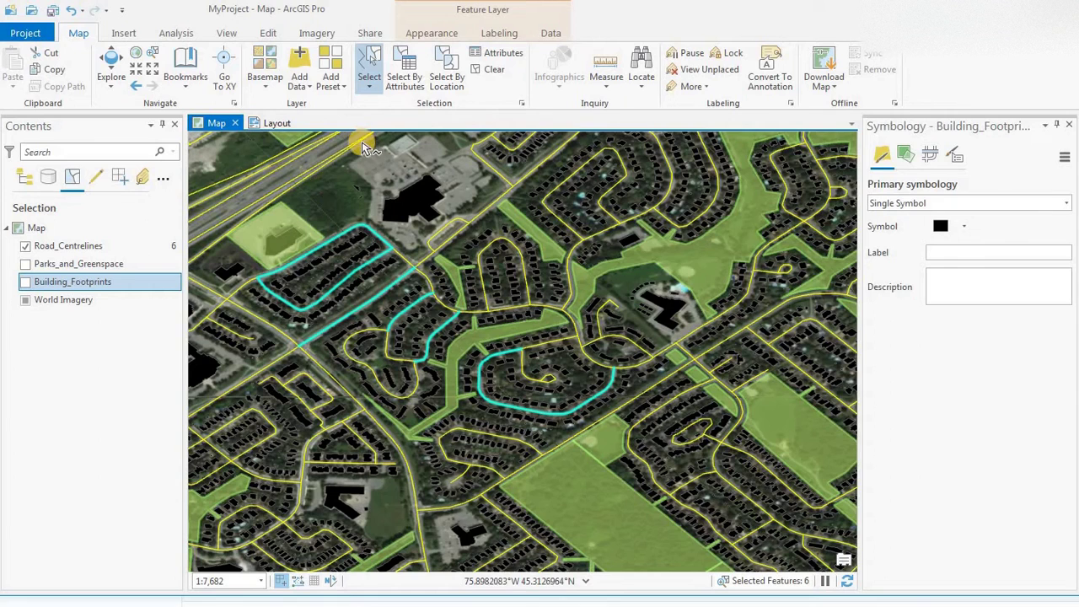
left_click(487, 76)
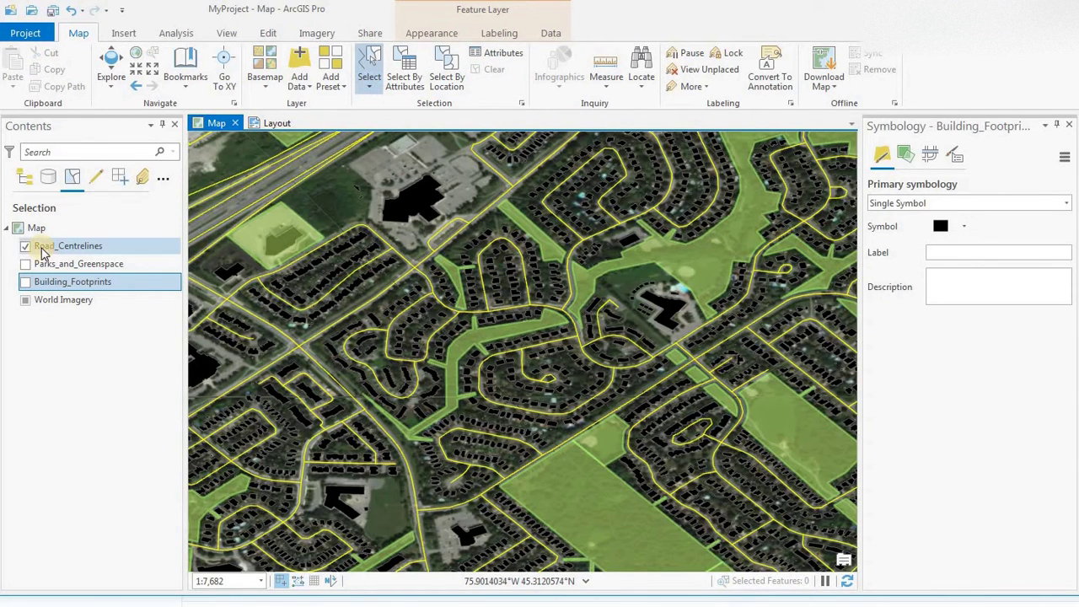
Make Building_Footprints the only selectable layer and switch selection to Polygon
left_click(25, 245)
left_click(26, 282)
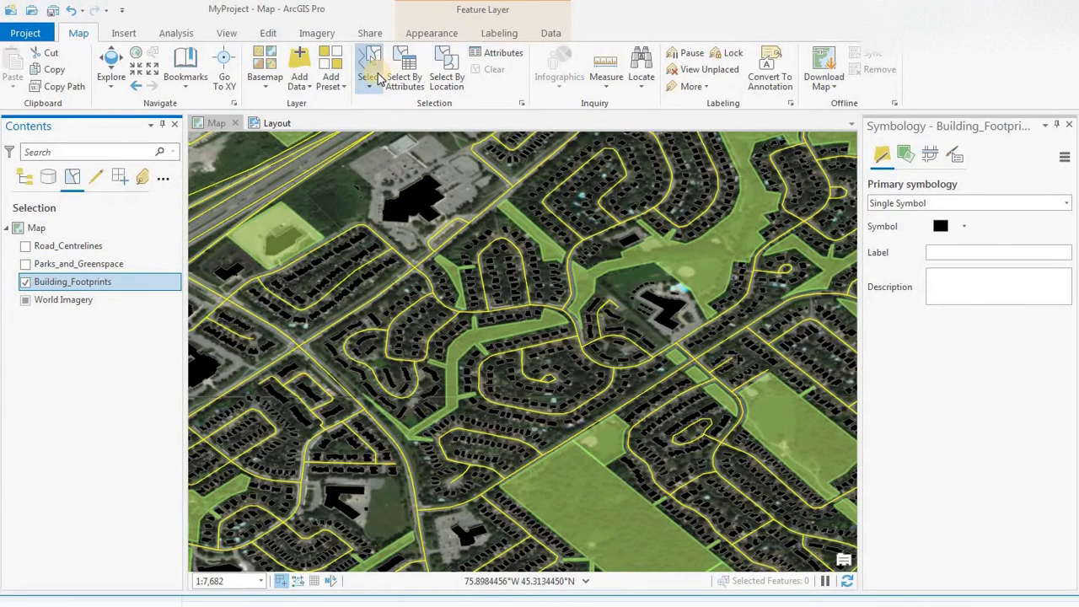
left_click(376, 80)
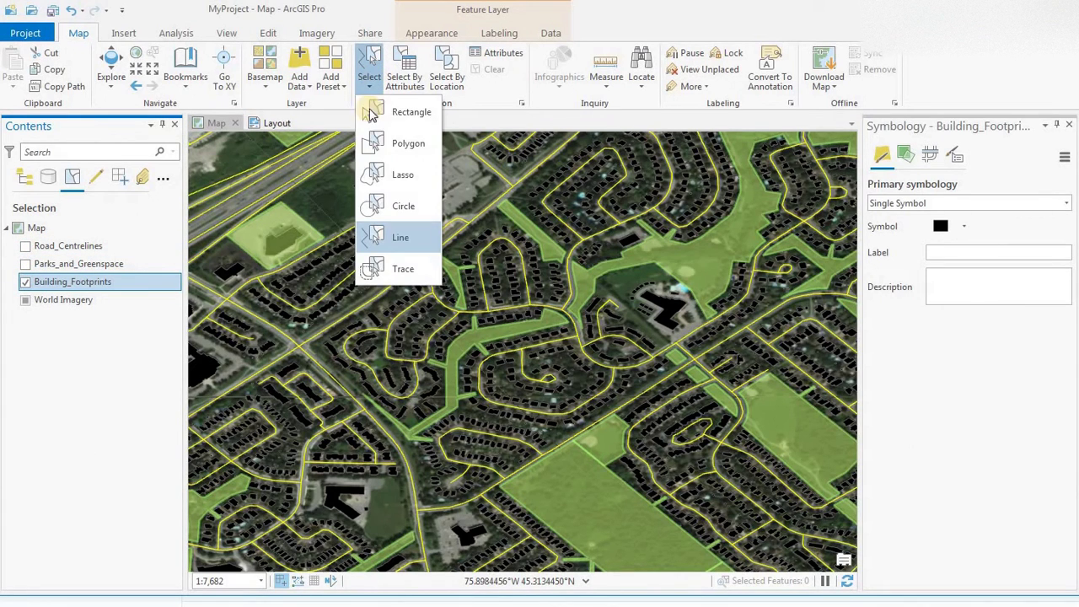
left_click(386, 156)
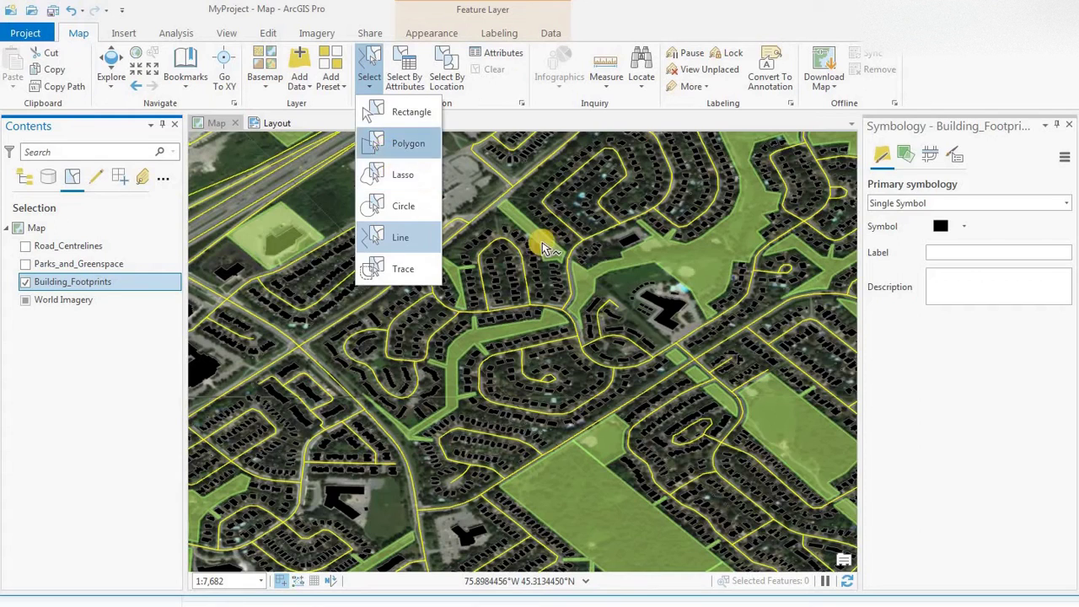
Polygon-select 288 footprints, clear them, then draw a larger outline selecting 384 footprints
left_click(499, 207)
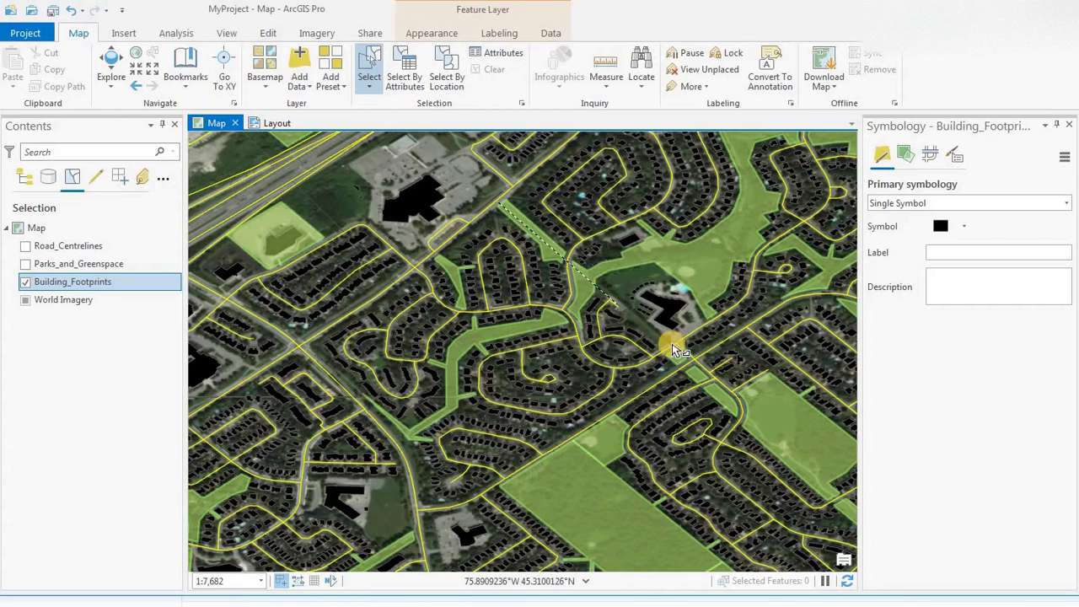
left_click(695, 362)
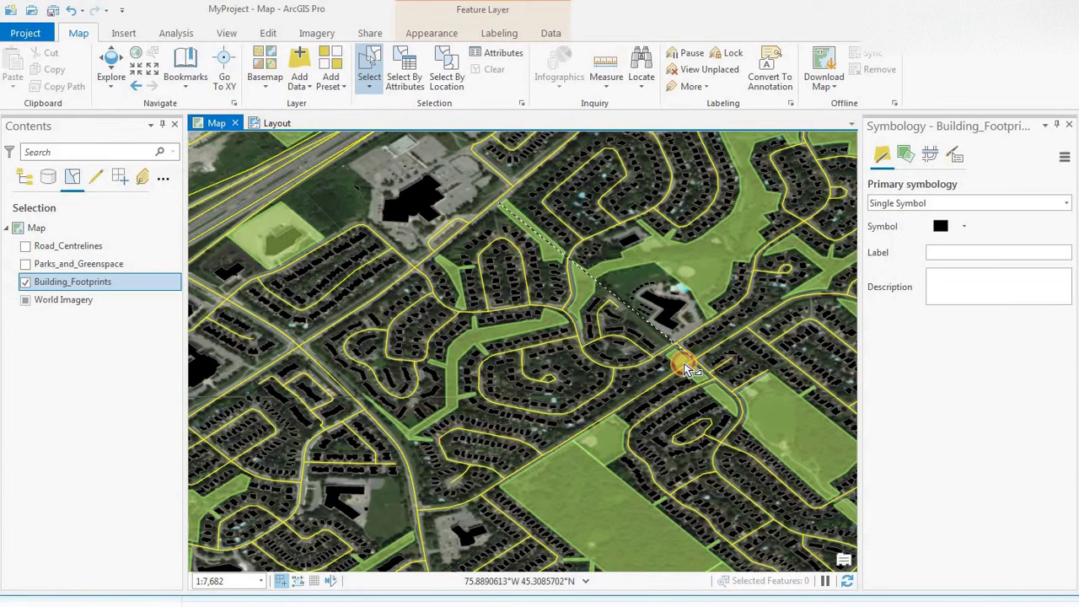
left_click(466, 508)
left_click(416, 507)
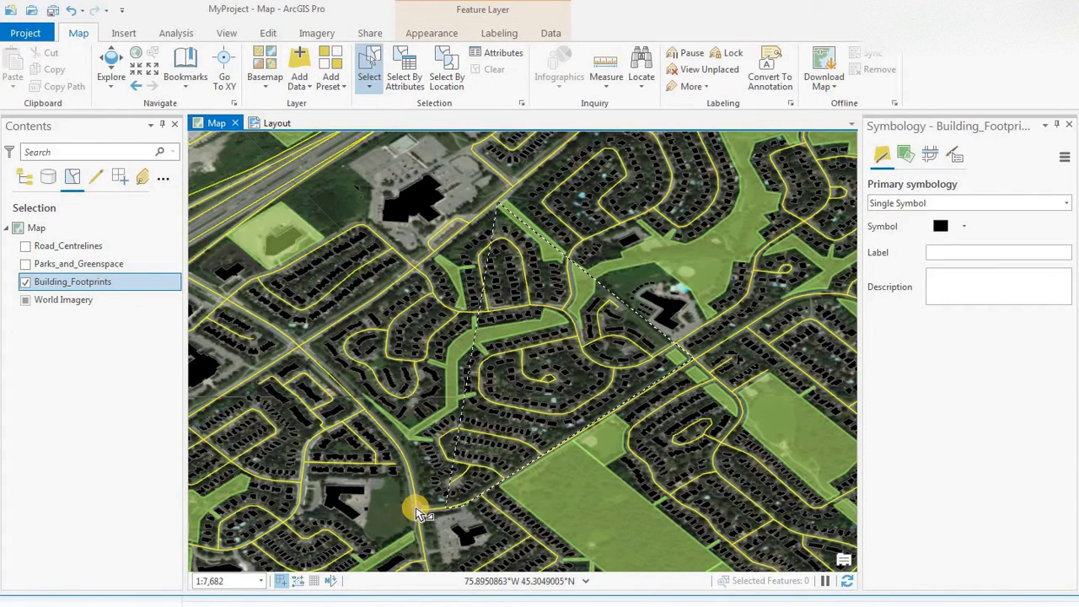
double_click(406, 469)
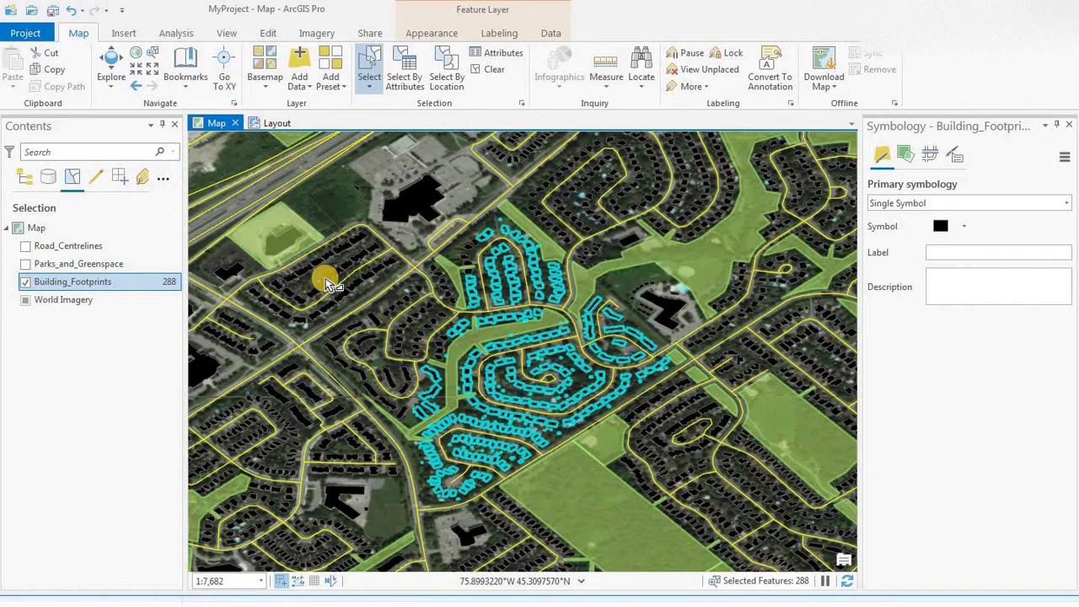
left_click(491, 71)
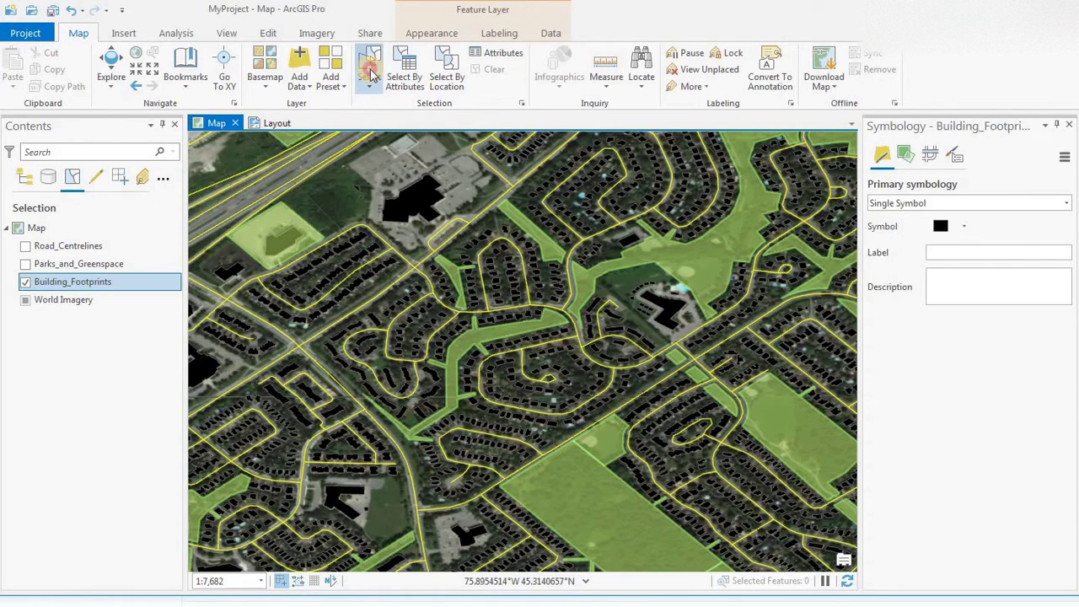
mouse_move(506, 203)
left_mouse_down()
mouse_move(692, 362)
mouse_move(494, 477)
mouse_move(498, 493)
mouse_move(491, 483)
mouse_move(424, 516)
mouse_move(384, 445)
mouse_move(387, 430)
mouse_move(312, 364)
mouse_move(304, 342)
mouse_move(305, 352)
left_mouse_up()
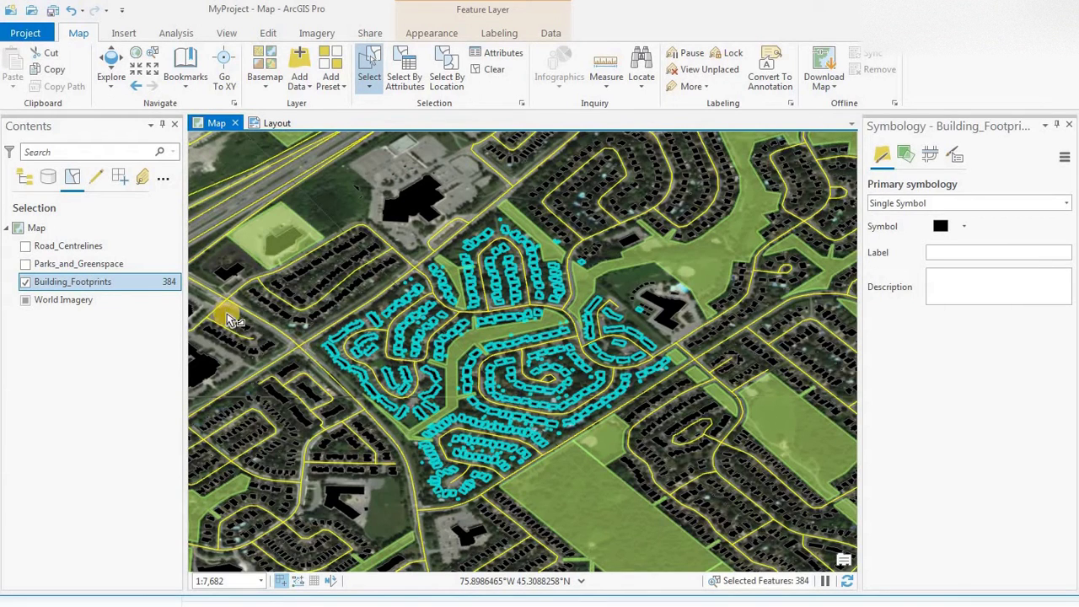
Clear the 384 selected footprints and try a Lasso selection with buildings unselectable
left_click(489, 69)
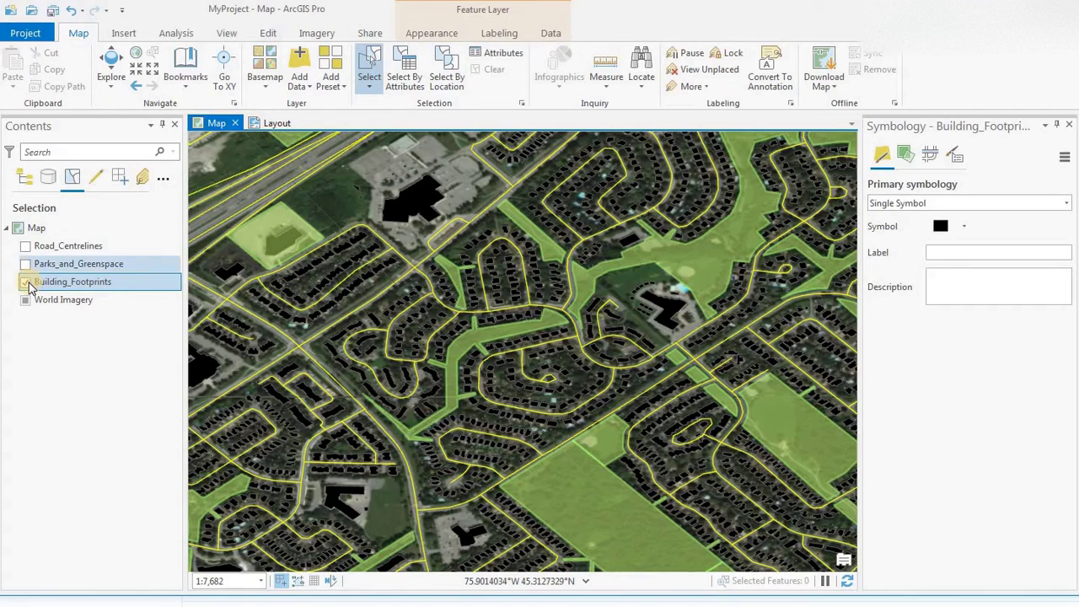
left_click(24, 283)
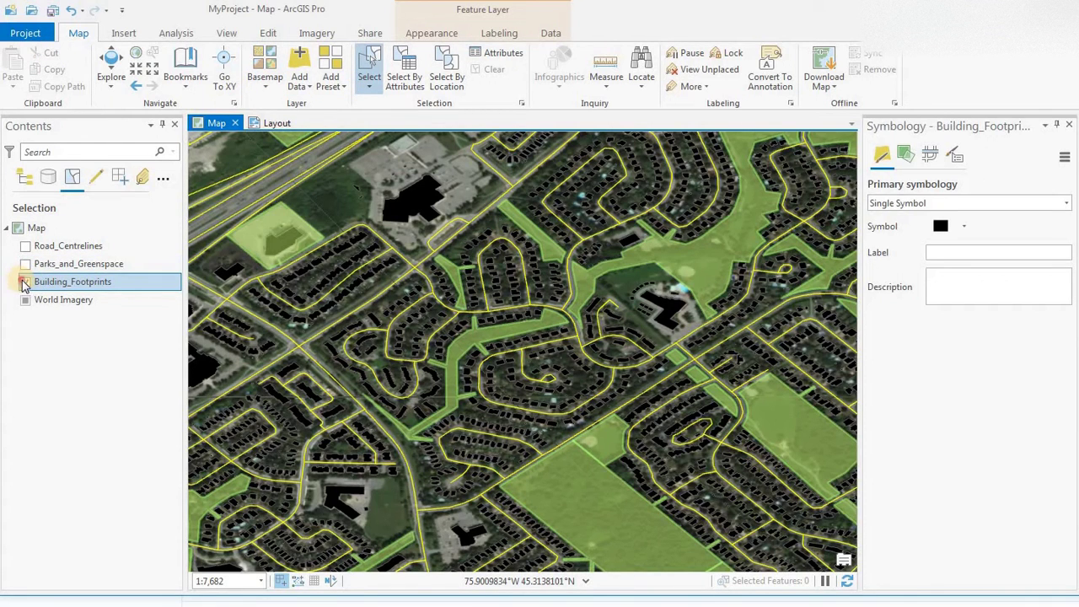
left_click(368, 84)
left_click(438, 176)
mouse_move(472, 189)
left_mouse_down()
mouse_move(556, 233)
mouse_move(626, 329)
mouse_move(680, 363)
mouse_move(658, 433)
mouse_move(423, 501)
mouse_move(373, 462)
mouse_move(360, 418)
mouse_move(303, 351)
mouse_move(308, 323)
mouse_move(423, 239)
mouse_move(406, 261)
mouse_move(380, 249)
left_mouse_up()
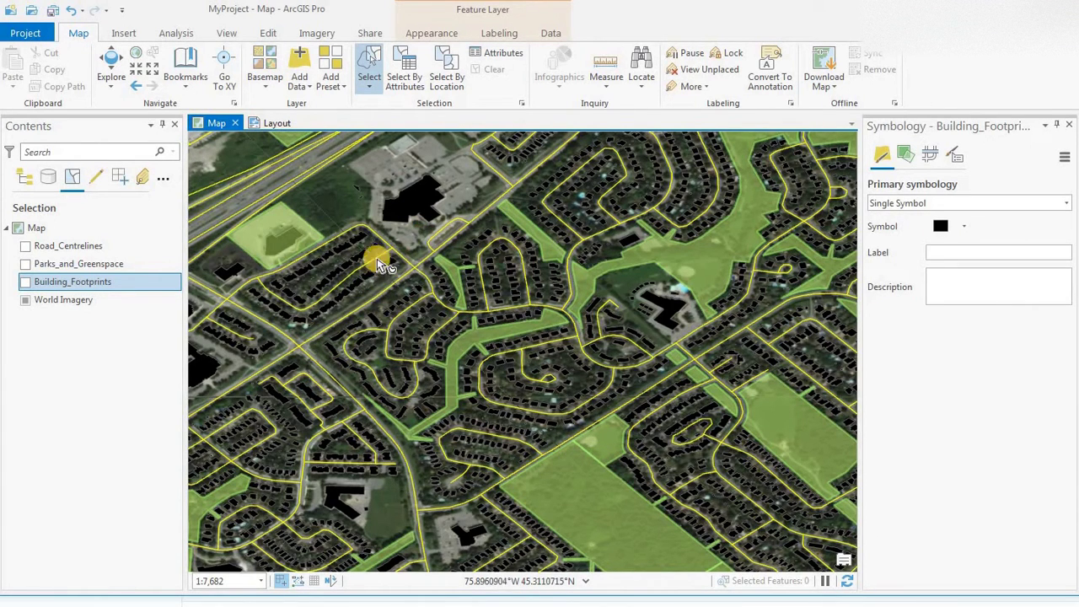
Make buildings selectable again, lasso 358 central footprints, then clear the selection
left_click(27, 283)
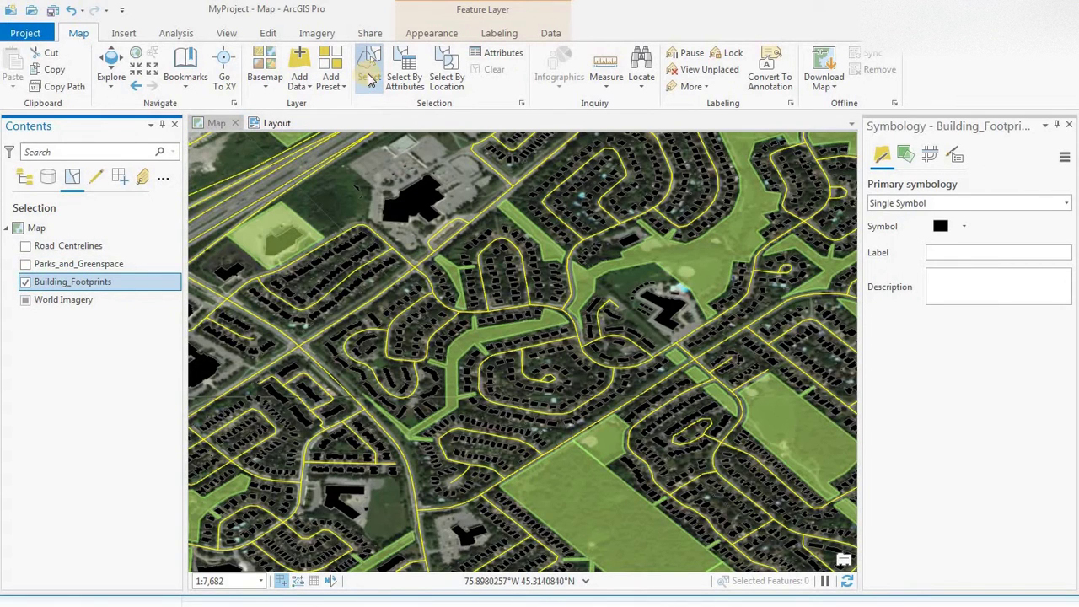
left_click(373, 79)
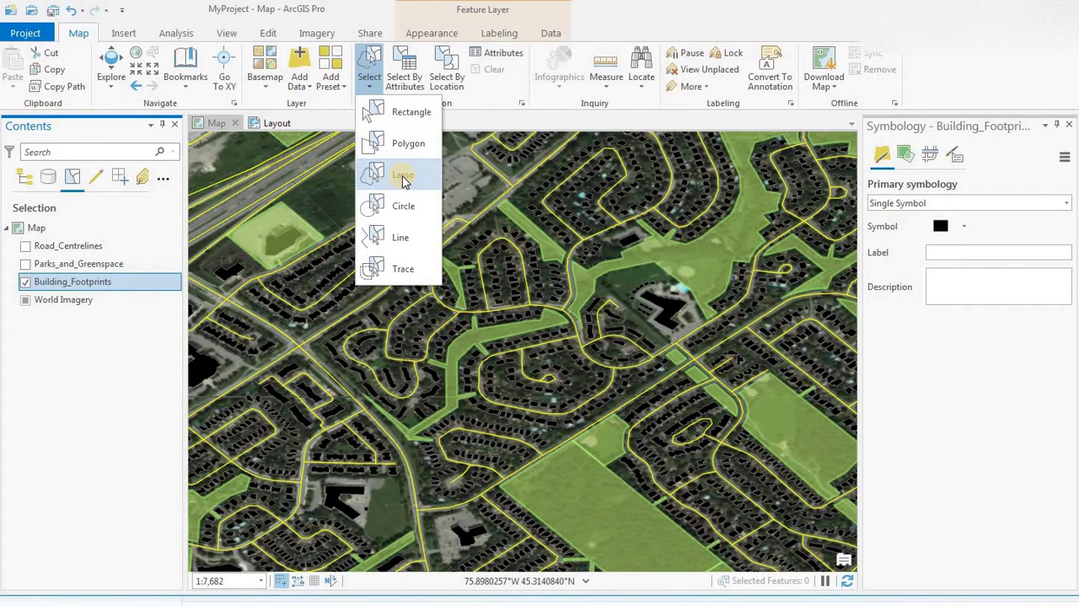
left_click(455, 194)
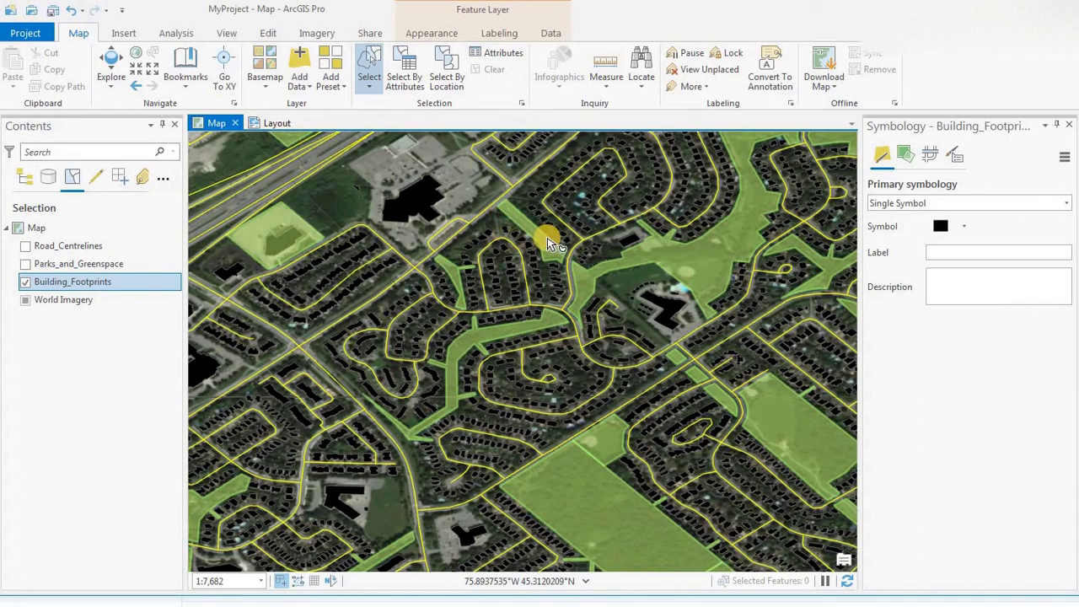
mouse_move(491, 219)
left_mouse_down()
mouse_move(501, 213)
mouse_move(534, 234)
mouse_move(633, 328)
mouse_move(638, 411)
mouse_move(498, 441)
mouse_move(422, 489)
mouse_move(310, 368)
mouse_move(305, 345)
mouse_move(413, 265)
mouse_move(408, 244)
left_mouse_up()
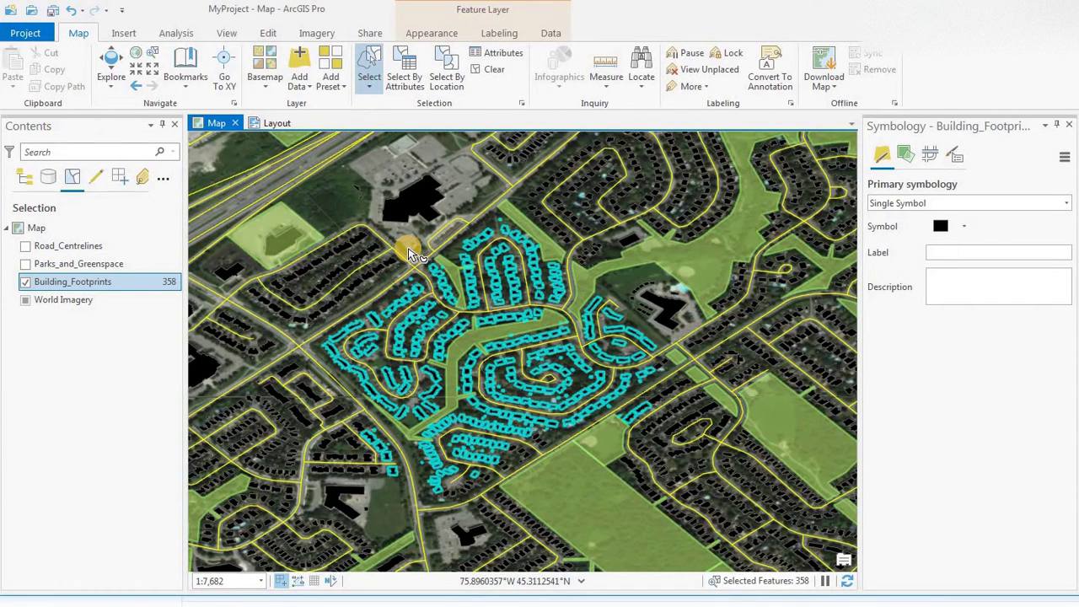
left_click(368, 90)
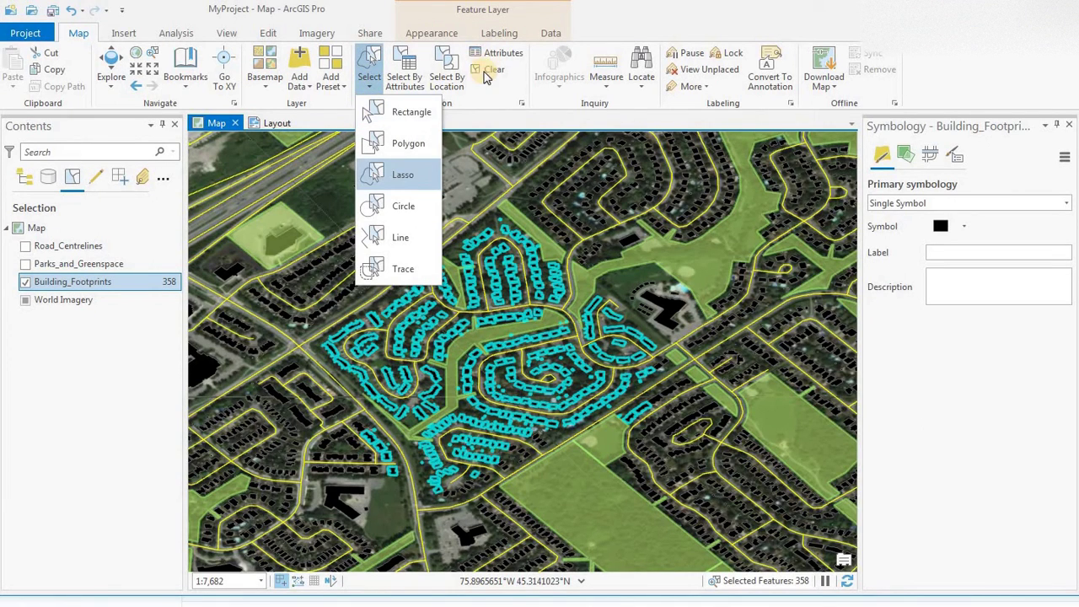
left_click(485, 76)
left_click(369, 85)
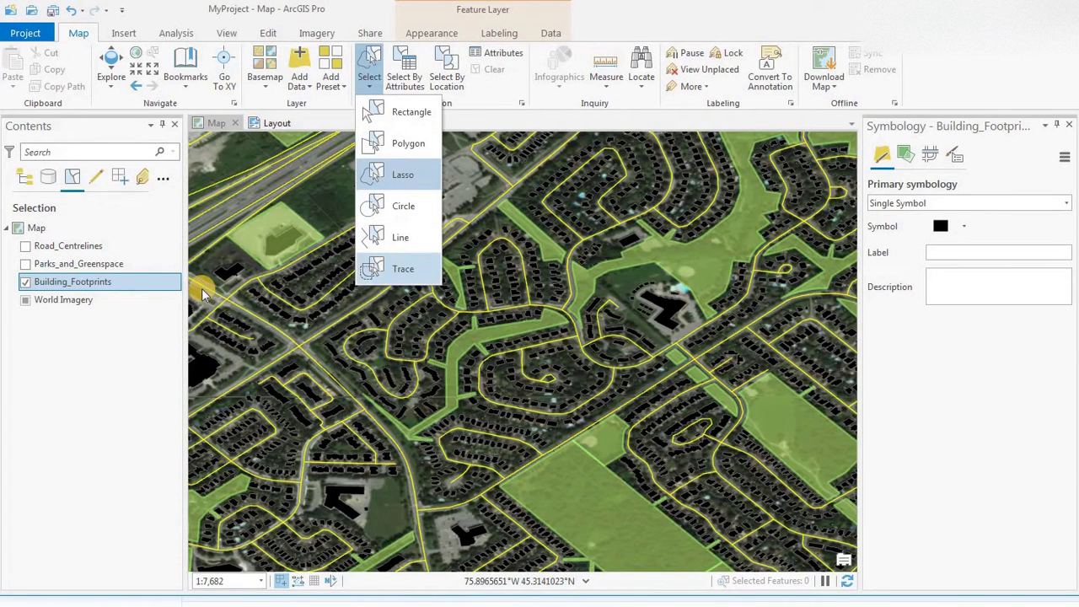
left_click(378, 187)
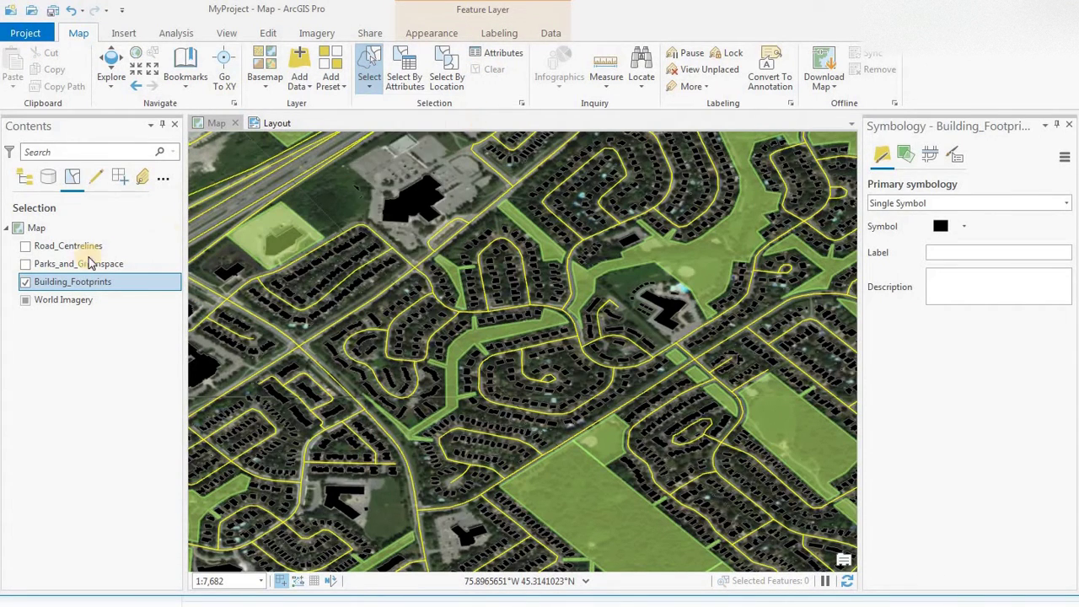
Make Road_Centrelines the only selectable layer and switch selection to Trace
left_click(25, 245)
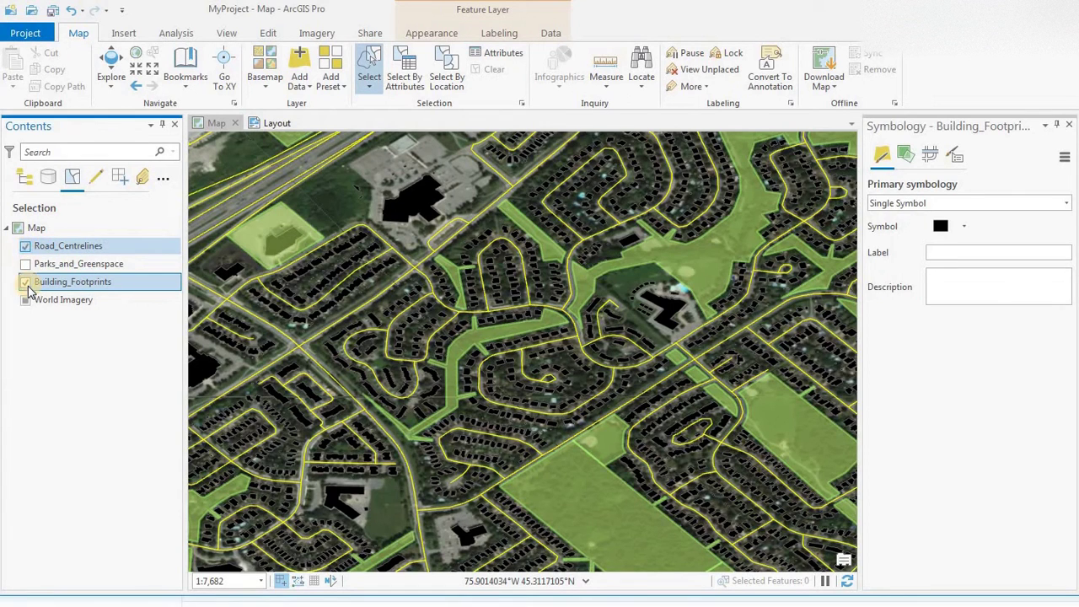
left_click(25, 281)
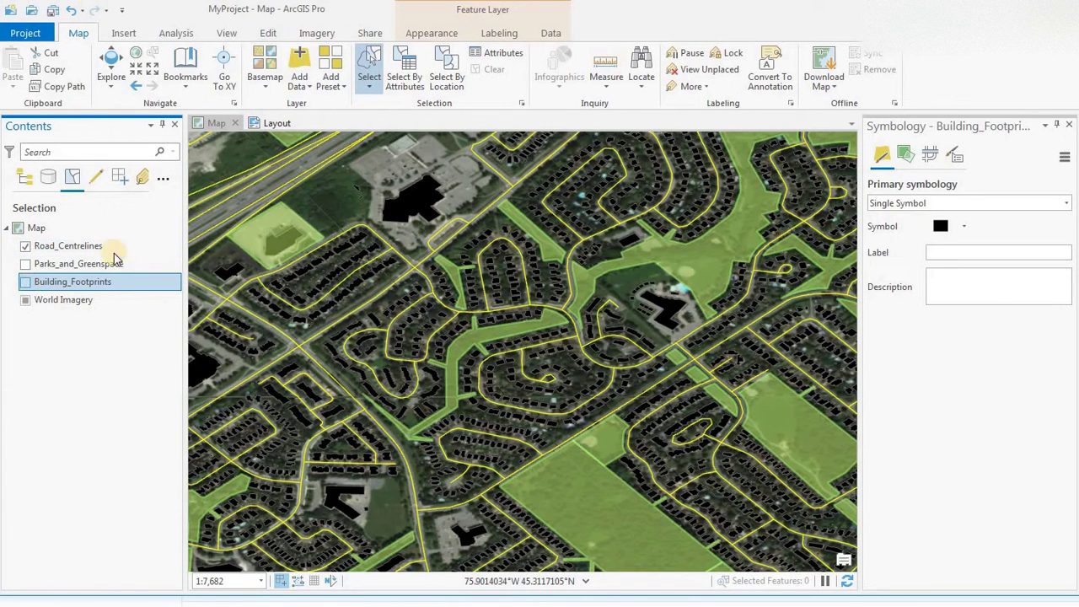
left_click(370, 86)
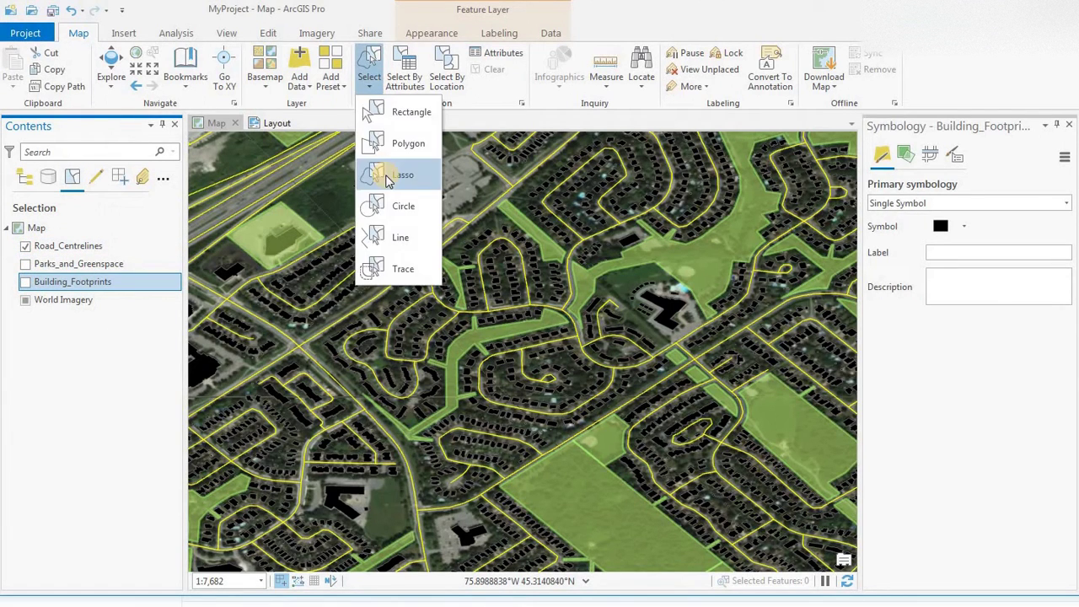
left_click(397, 268)
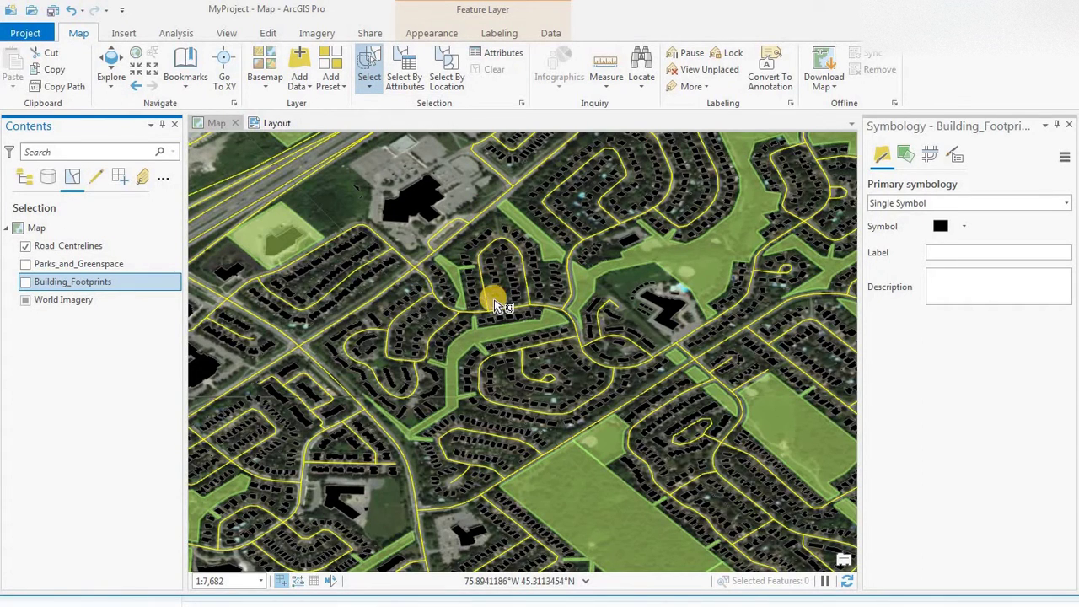
Trace along the winding central road to select 8 road segments
mouse_move(503, 315)
left_mouse_down()
mouse_move(563, 313)
mouse_move(588, 337)
mouse_move(589, 363)
left_mouse_up()
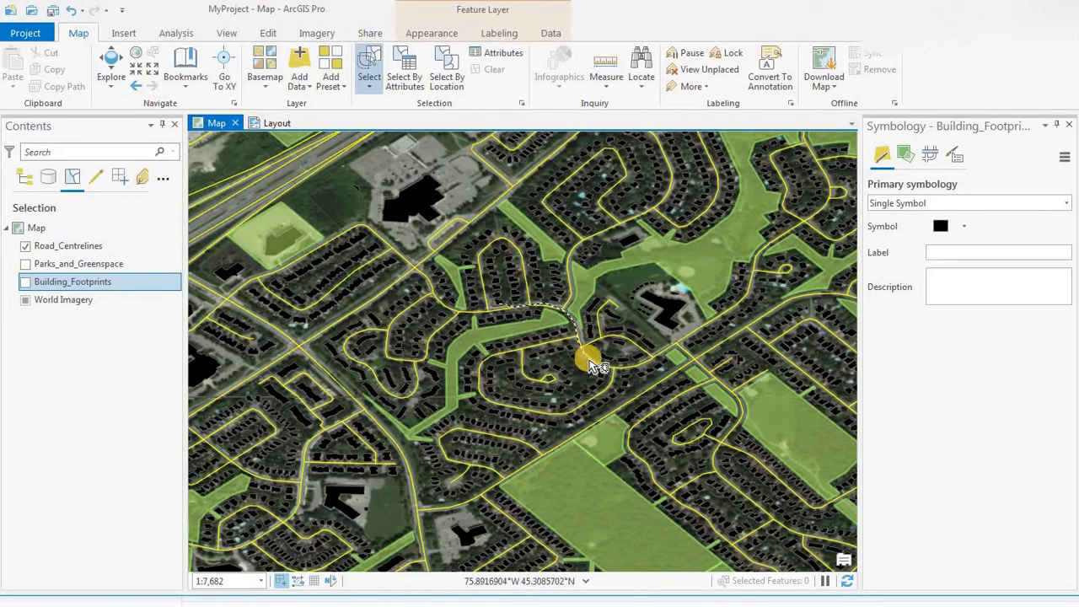
left_click_drag(594, 364, 591, 350)
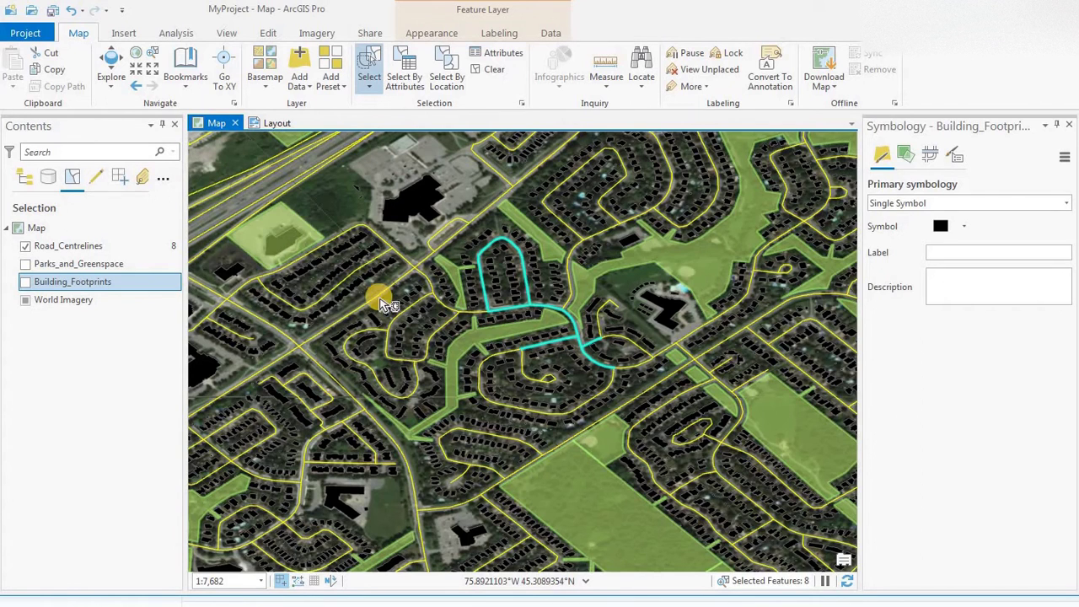
left_click(106, 251)
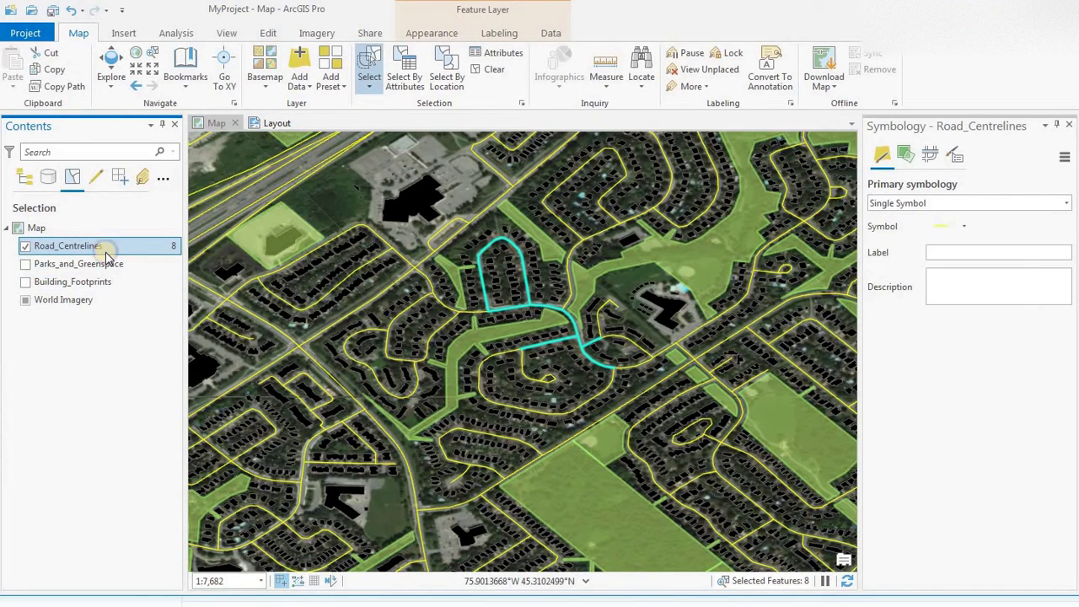
Open the Road_Centrelines attribute table showing only its 8 selected records
right_click(106, 254)
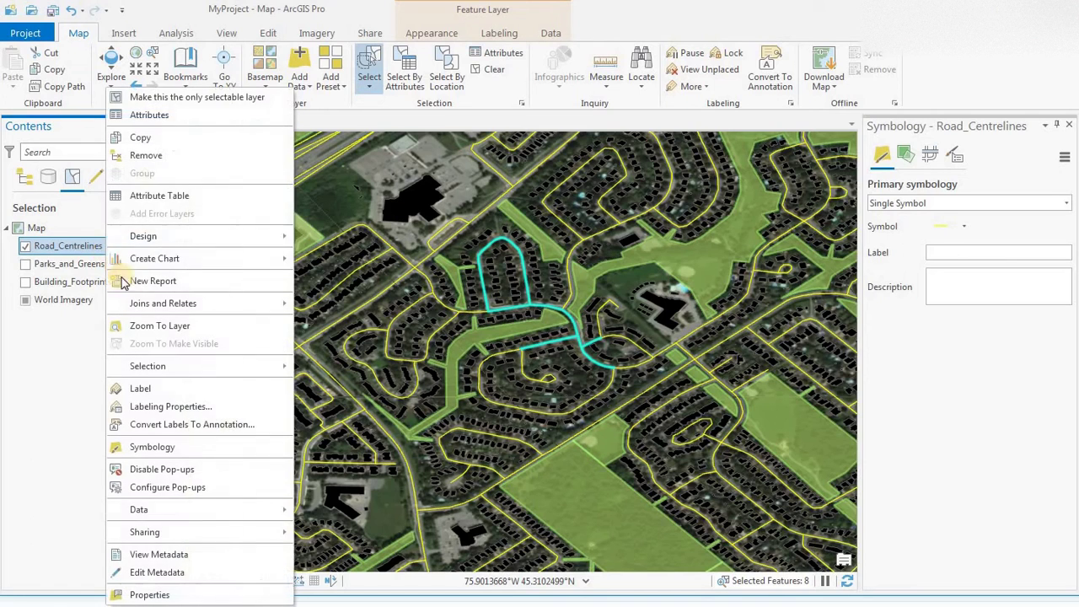
left_click(144, 203)
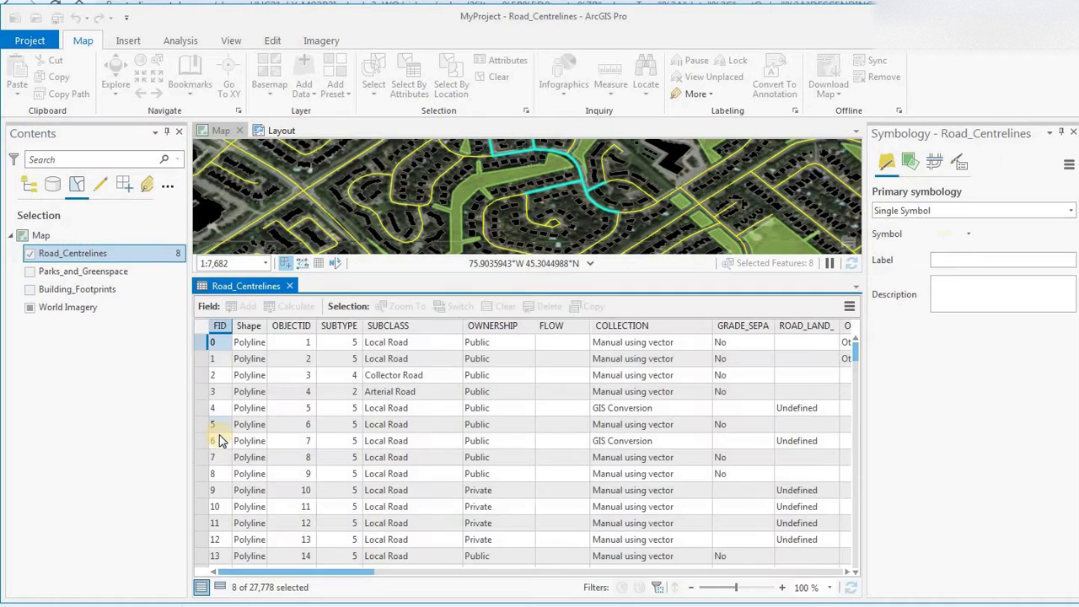
left_click(220, 589)
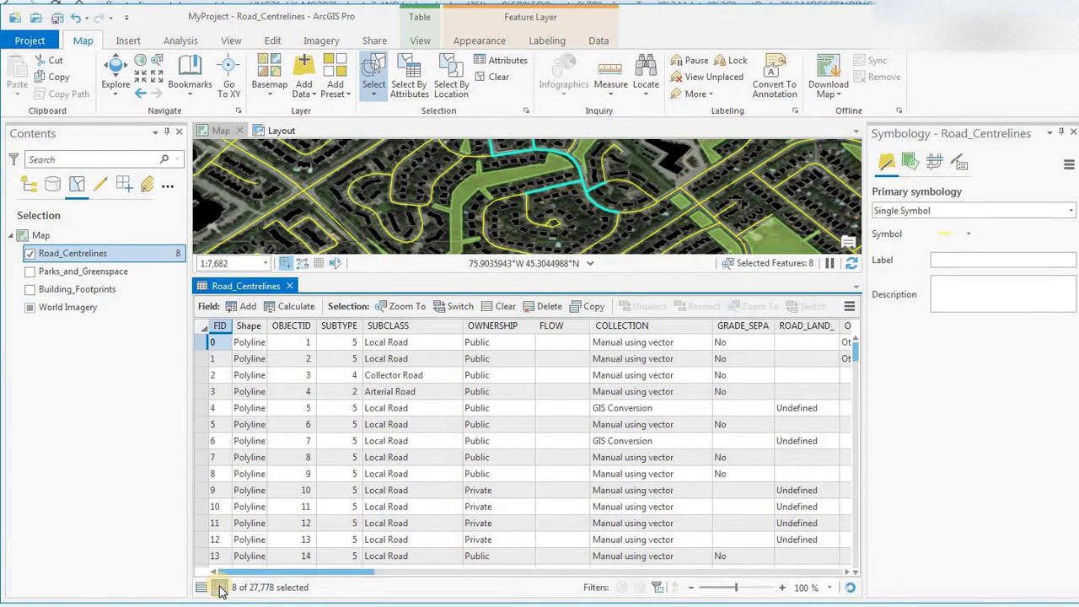